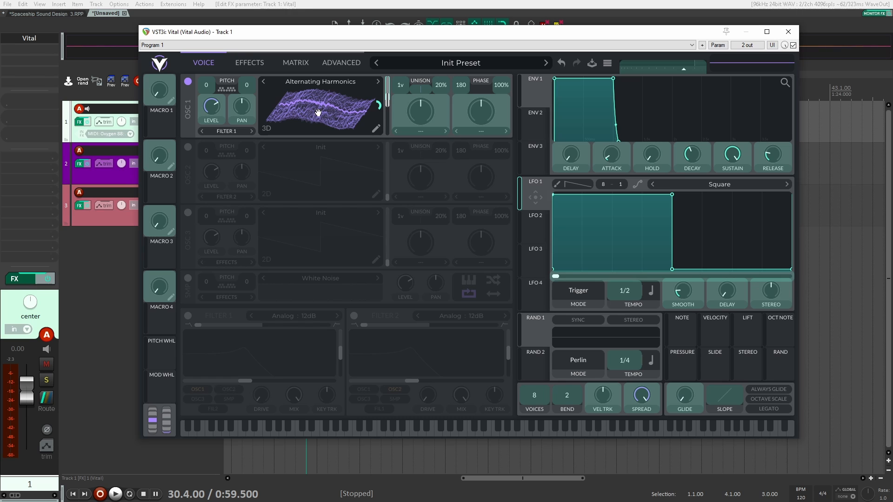
# Step: Modulate oscillator 1's wavetable position with LFO 1 and set the LFO's rate in seconds to 0.052
pyautogui.moveTo(318, 112); pyautogui.dragTo(328, 117)
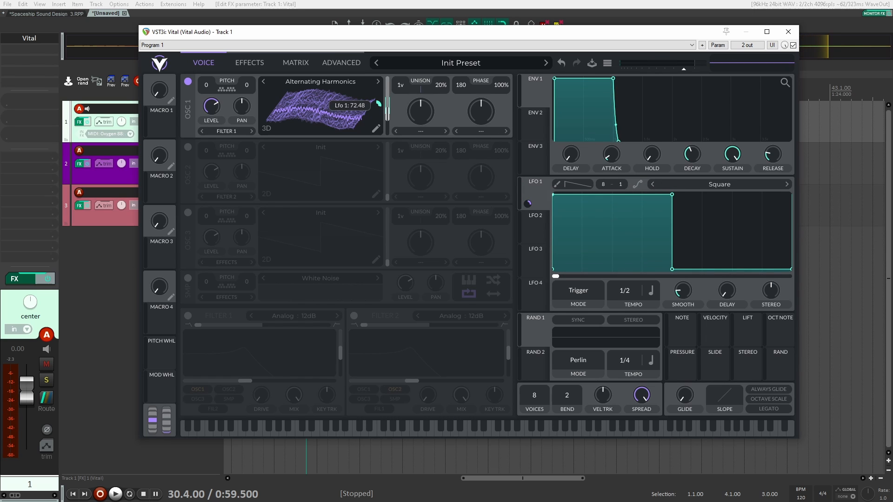
pyautogui.click(652, 292)
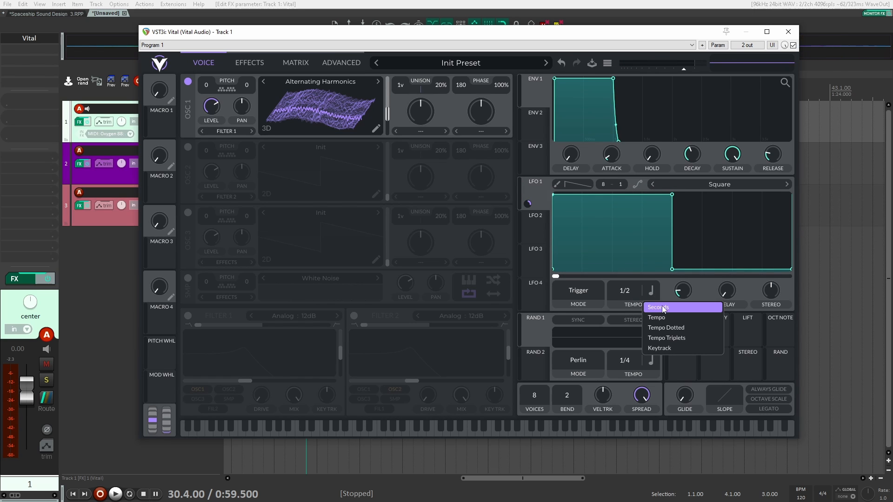
pyautogui.click(662, 308)
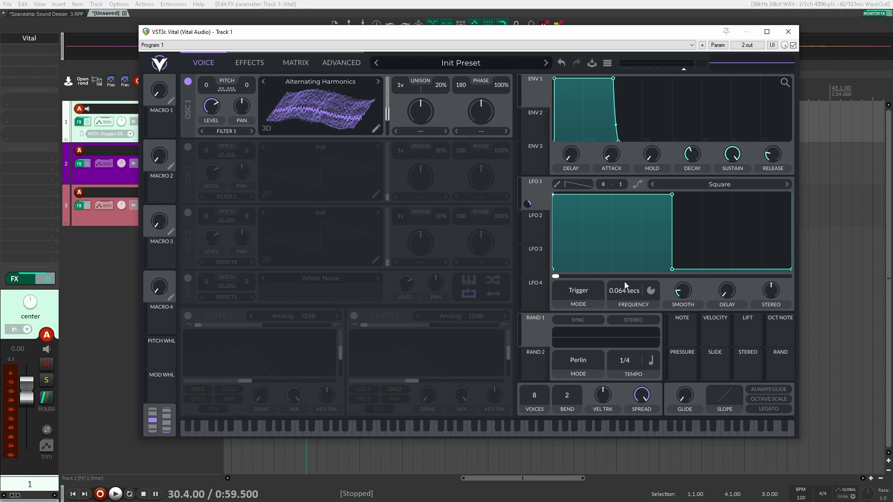
pyautogui.scroll(1, 624, 281)
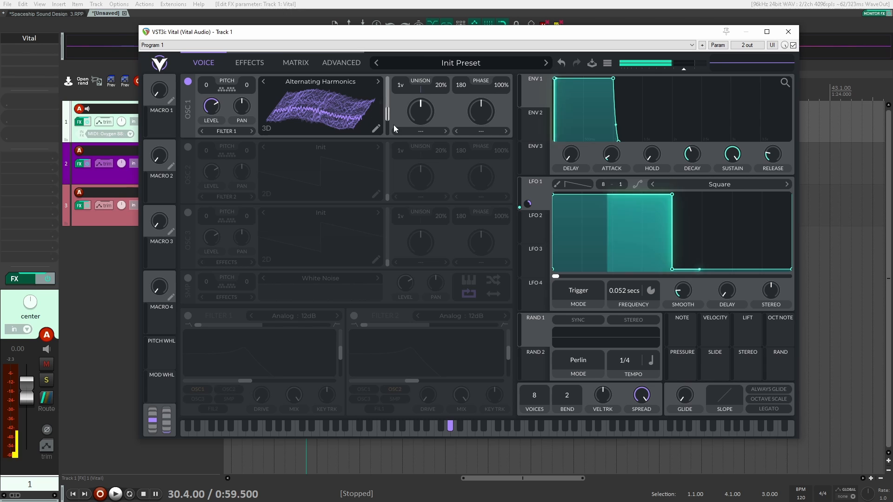
# Step: Raise oscillator 1's wavetable position and set its unison to 10 voices
pyautogui.moveTo(391, 125)
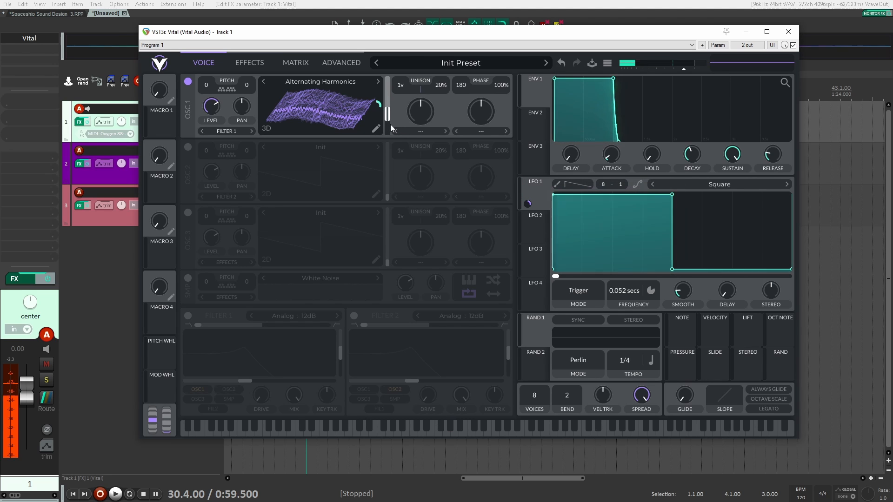
pyautogui.moveTo(332, 112); pyautogui.dragTo(340, 102)
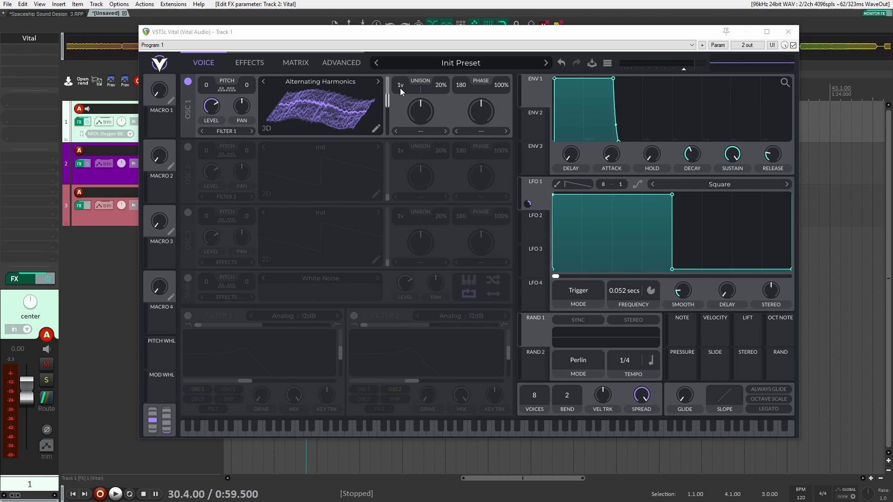
pyautogui.moveTo(401, 87); pyautogui.dragTo(401, 64)
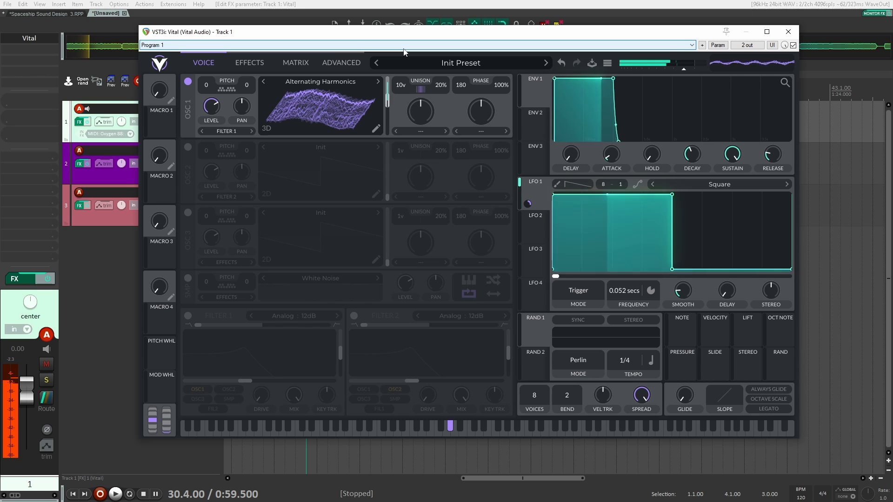
# Step: Enable the Flanger and Phaser effects in the synth's effects chain
pyautogui.click(263, 63)
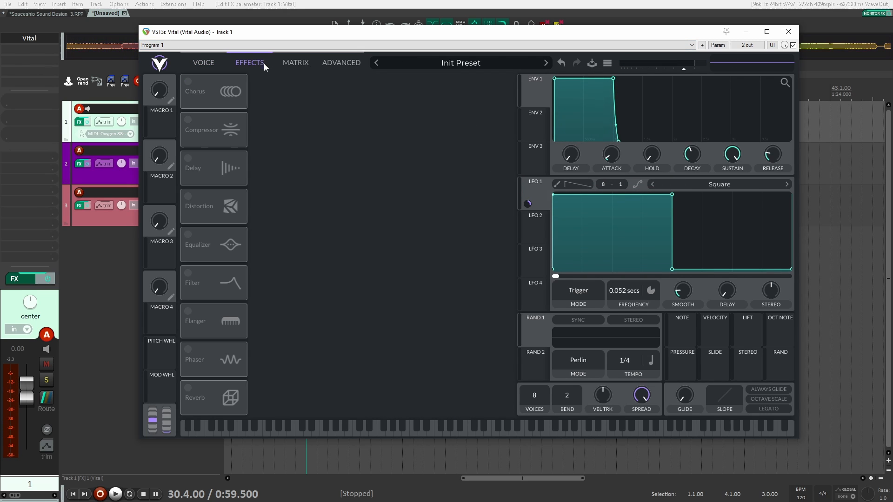
pyautogui.click(189, 312)
pyautogui.click(188, 352)
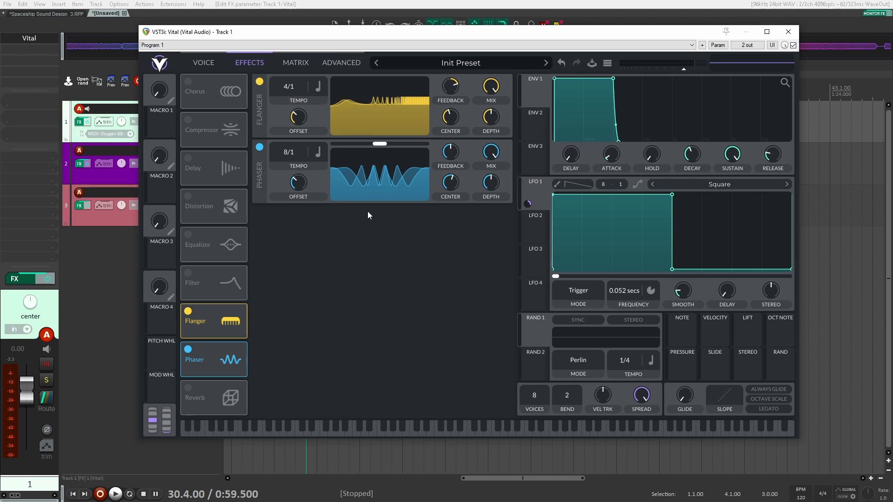
# Step: Set the Phaser's rate in seconds to 1.964 s and lower its center to about 52 semitones
pyautogui.click(318, 152)
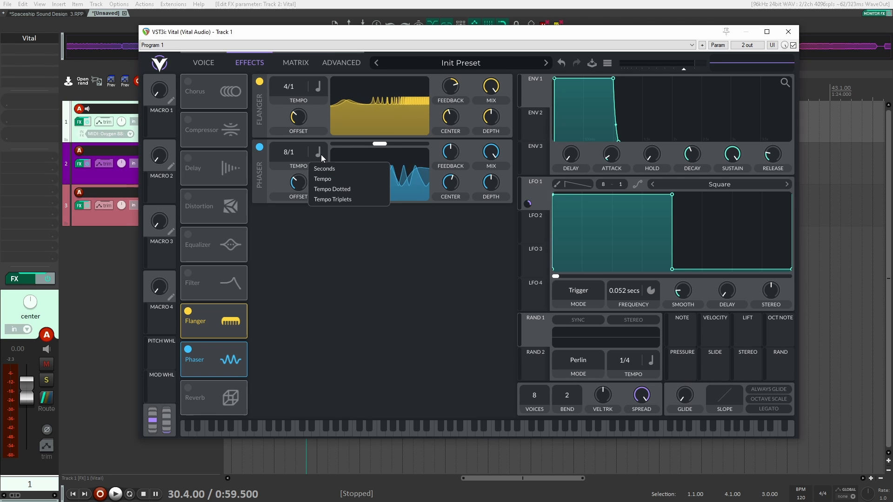
pyautogui.click(309, 171)
pyautogui.moveTo(286, 154); pyautogui.dragTo(289, 144)
pyautogui.moveTo(450, 177); pyautogui.dragTo(445, 188)
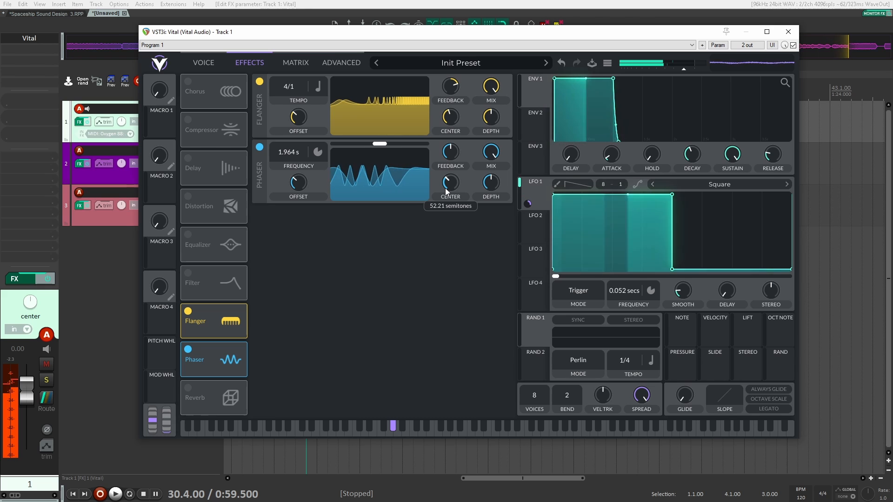
# Step: Close the synth window and add the TRAVELER plugin after Vital on Track 1
pyautogui.click(789, 33)
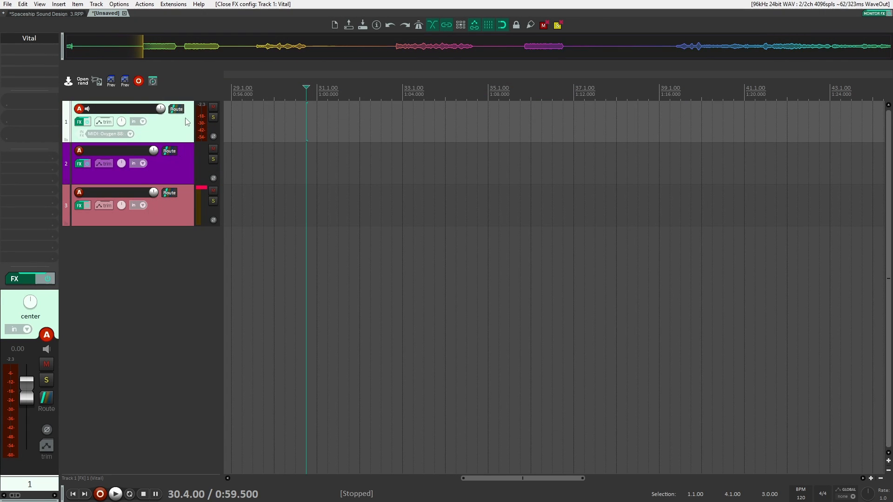
pyautogui.doubleClick(45, 51)
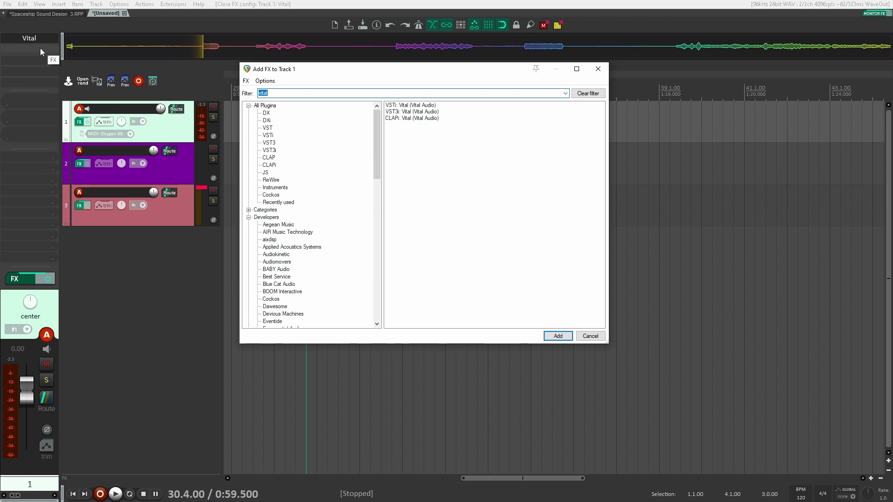
pyautogui.write('travel')
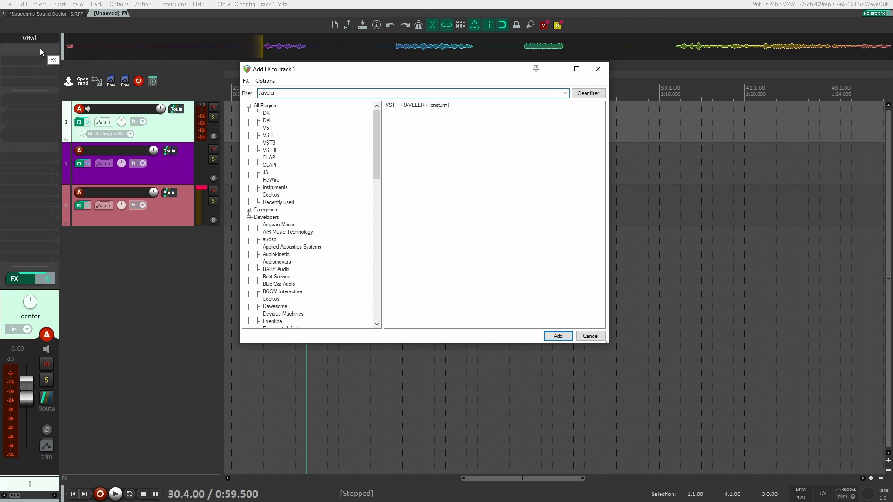
pyautogui.write('er')
pyautogui.press('Down')
pyautogui.press('Return')
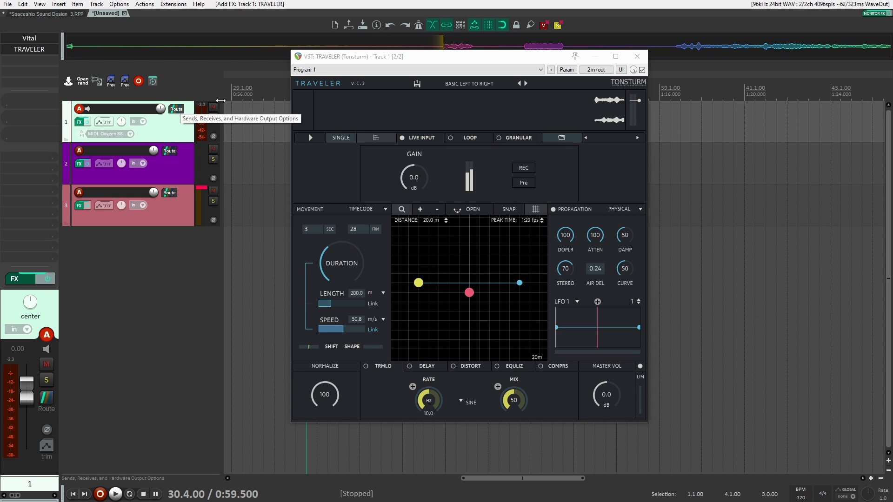
# Step: Switch TRAVELER's movement playback from single to loop mode and start it
pyautogui.click(310, 138)
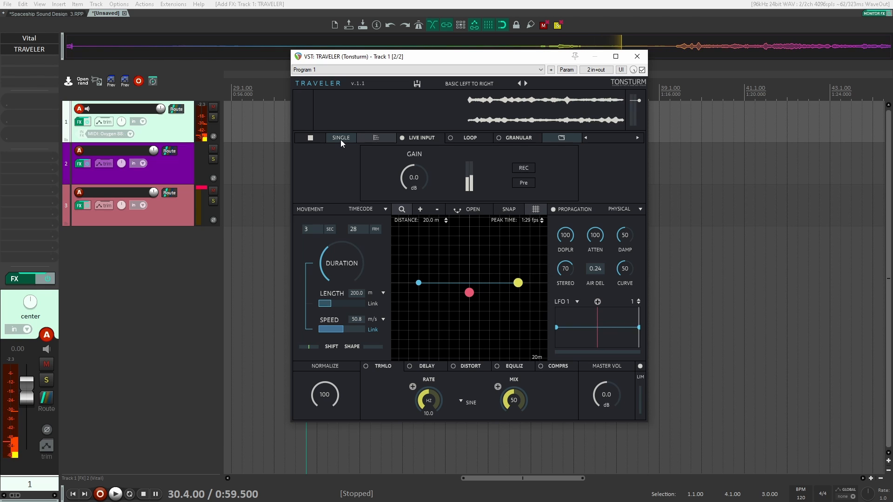
pyautogui.click(339, 138)
pyautogui.click(312, 137)
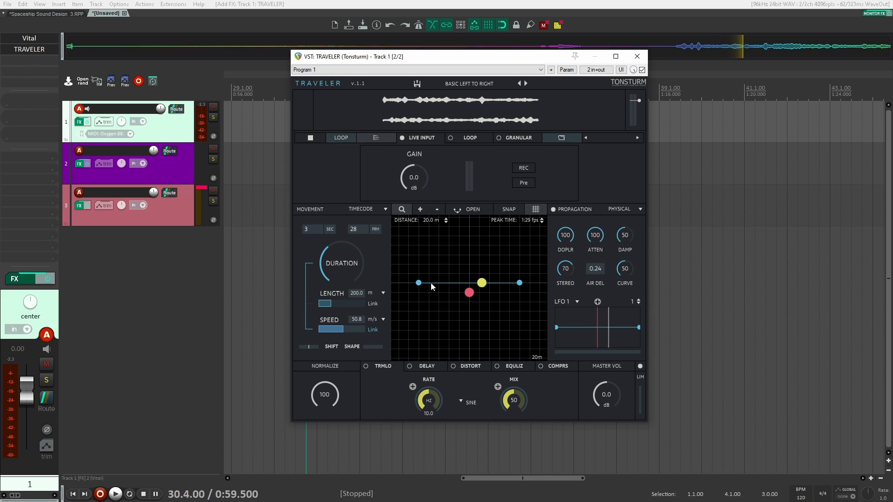
# Step: Enable the tremolo and shape LFO 1 into a triangle peaking at its midpoint with both ends lowered
pyautogui.click(366, 366)
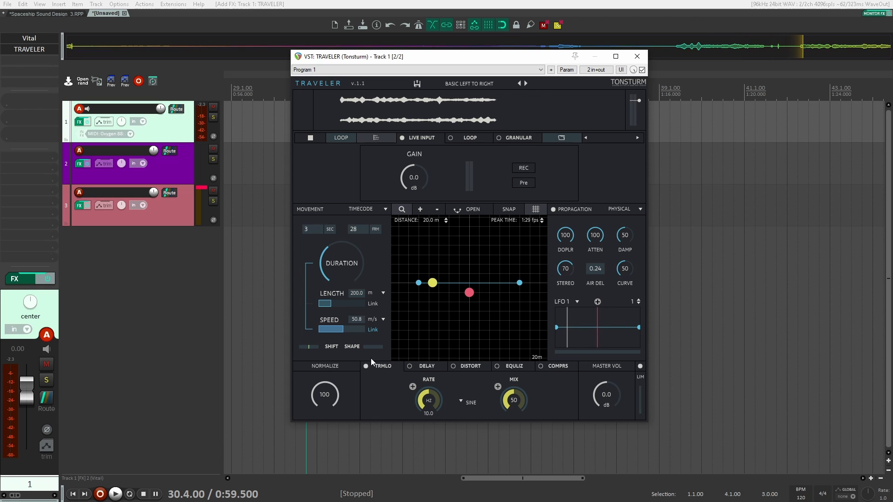
pyautogui.click(596, 329)
pyautogui.moveTo(596, 328); pyautogui.dragTo(556, 345)
pyautogui.moveTo(639, 328); pyautogui.dragTo(639, 345)
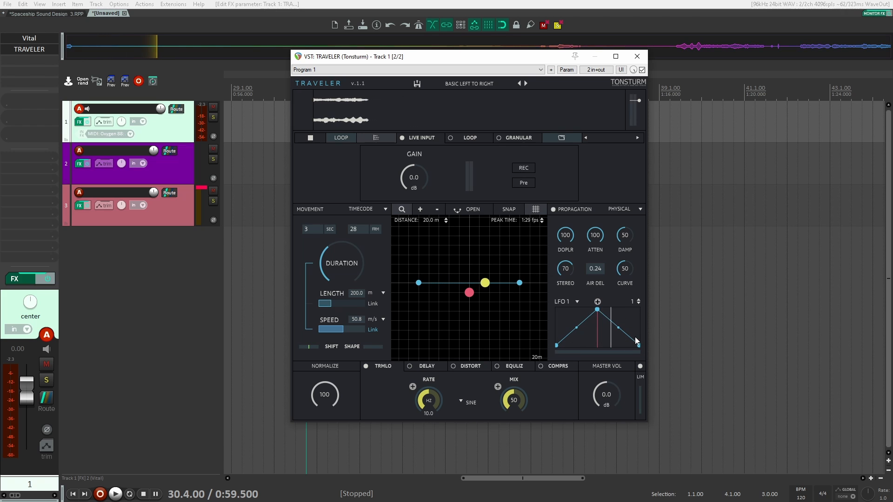
# Step: Modulate the tremolo's rate and mix with LFO 1 and shorten the movement duration to 2 seconds 17 frames
pyautogui.moveTo(597, 301); pyautogui.dragTo(587, 298)
pyautogui.moveTo(418, 390); pyautogui.dragTo(413, 387)
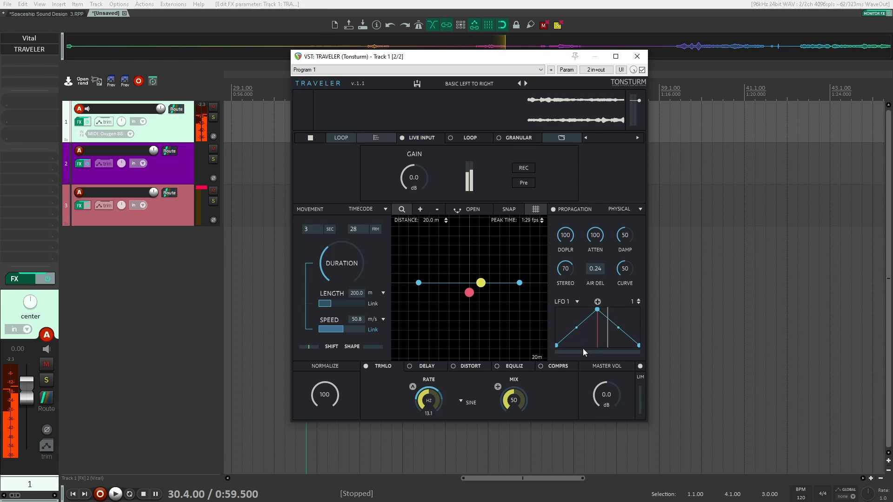
pyautogui.moveTo(598, 302); pyautogui.dragTo(498, 387)
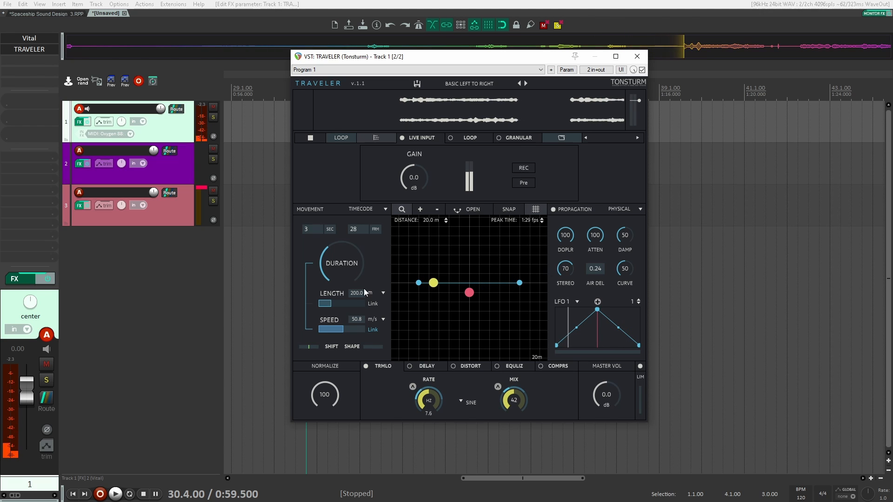
pyautogui.moveTo(343, 257); pyautogui.dragTo(341, 265)
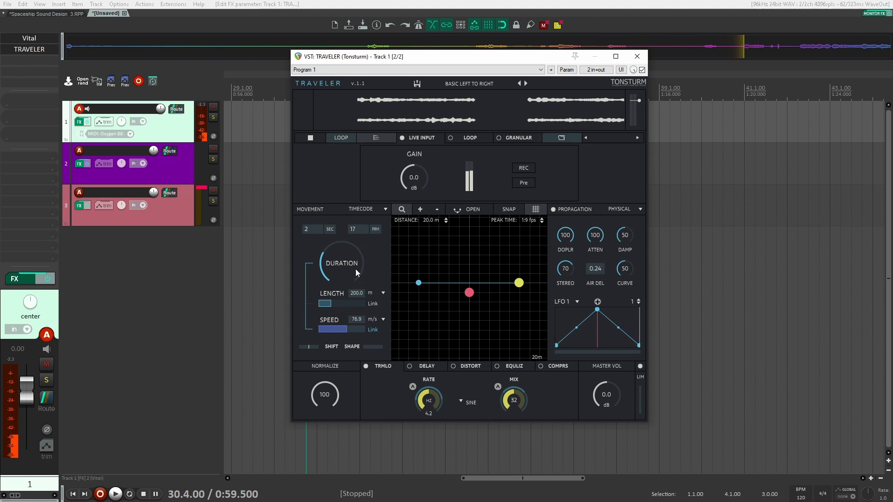
# Step: Enable TRAVELER's distortion with LFO-modulated mix, set its type to SATUR, and close the plugin window
pyautogui.click(452, 366)
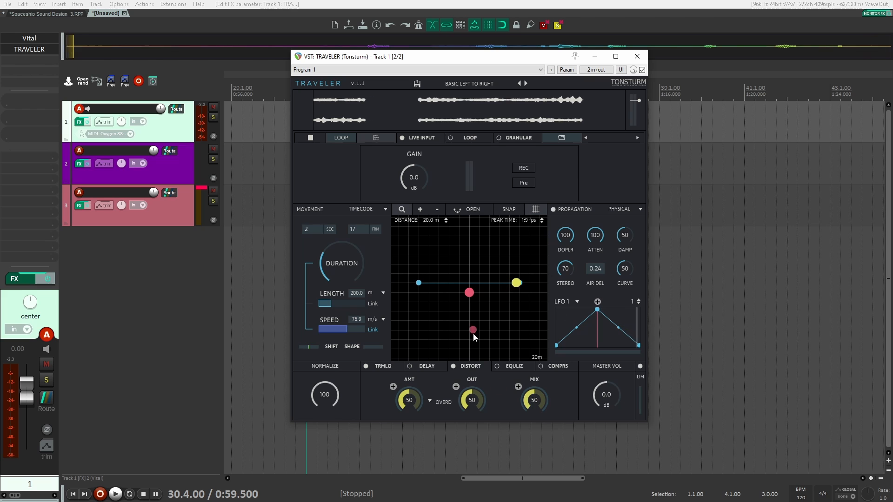
pyautogui.click(518, 387)
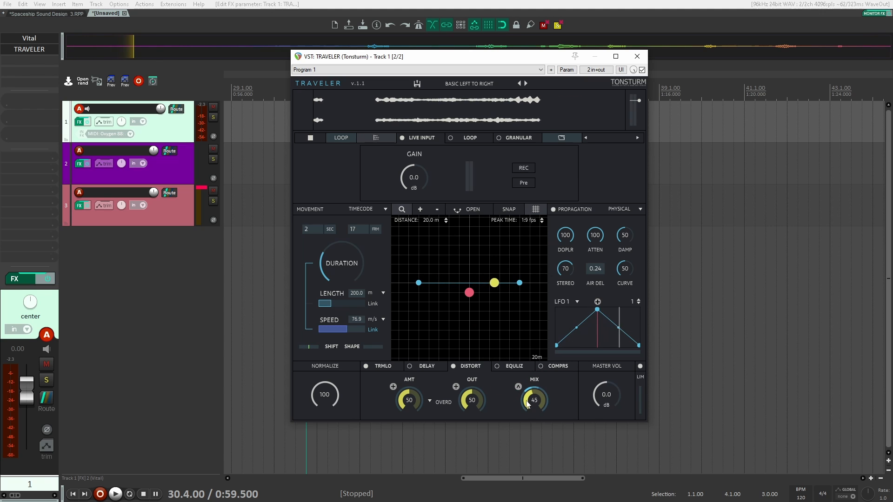
pyautogui.moveTo(527, 396); pyautogui.dragTo(525, 408)
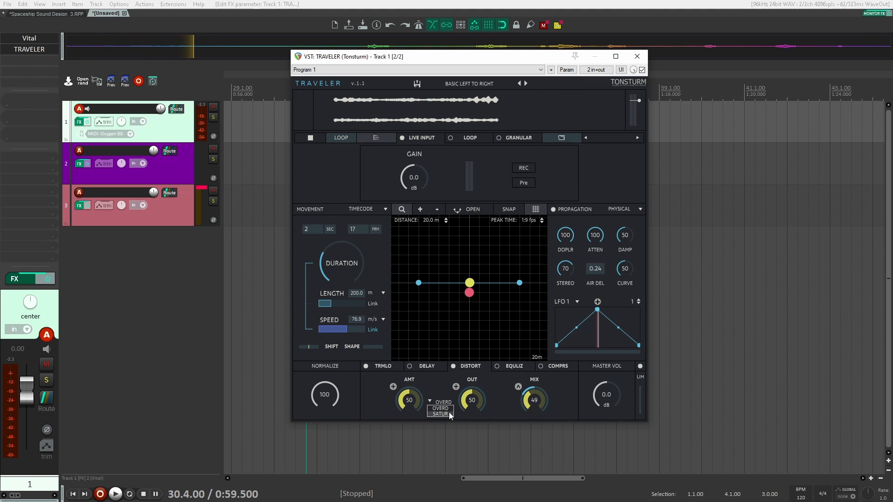
pyautogui.click(440, 414)
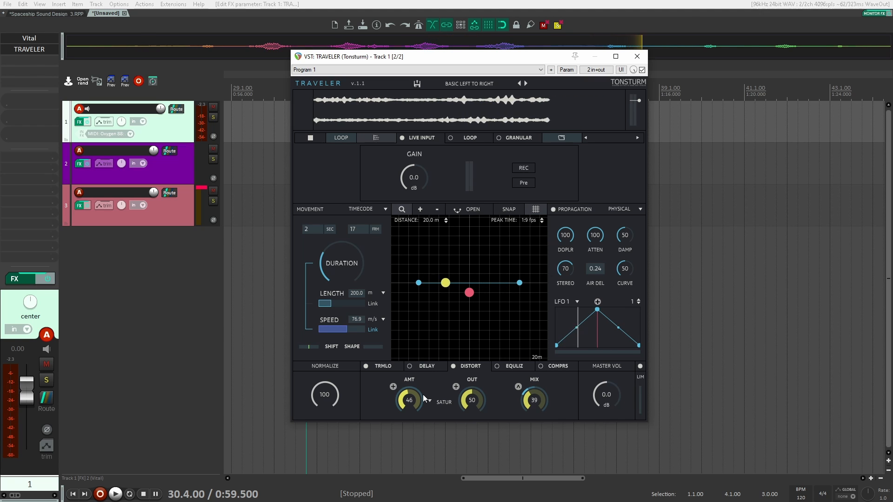
pyautogui.click(637, 56)
# Step: Change Vital's oscillator 1 wavetable to Flange Sqrowl, with 16 unison voices and a lower wavetable position
pyautogui.click(29, 38)
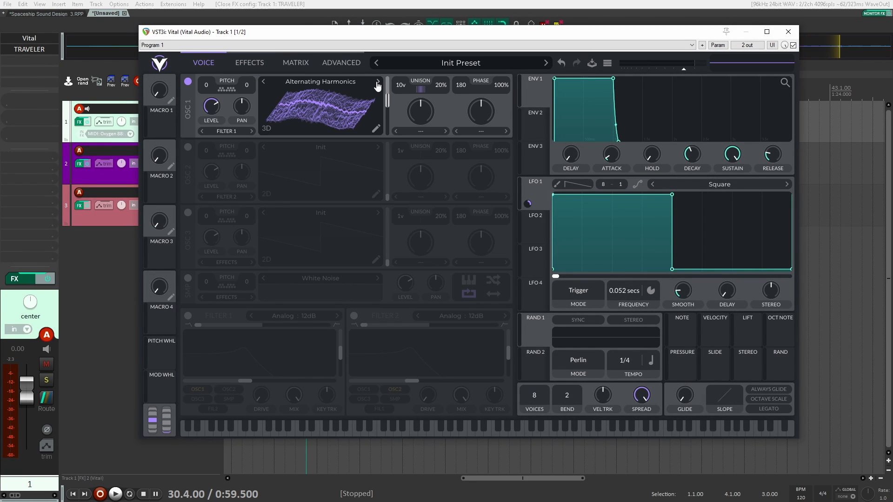
pyautogui.click(377, 83)
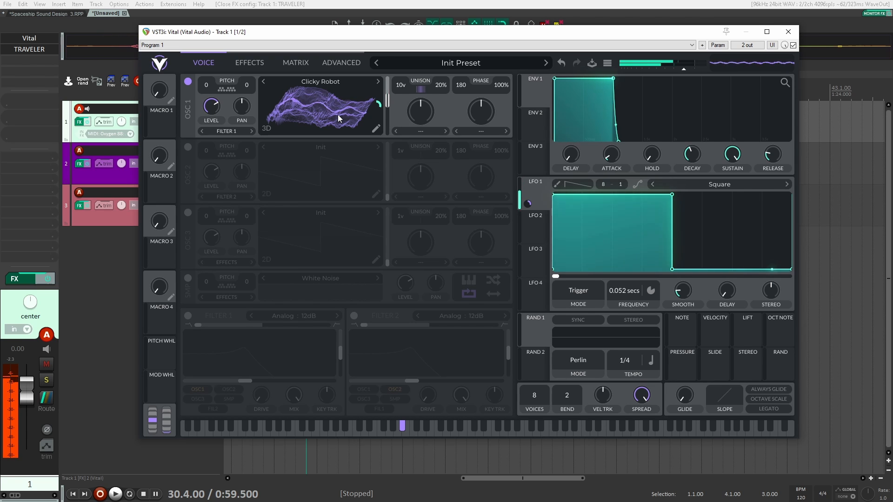
pyautogui.click(377, 82)
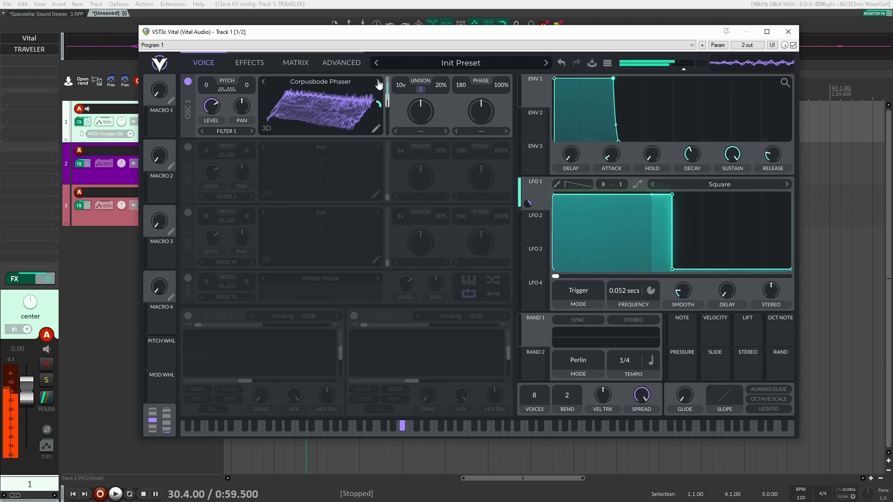
pyautogui.click(377, 82)
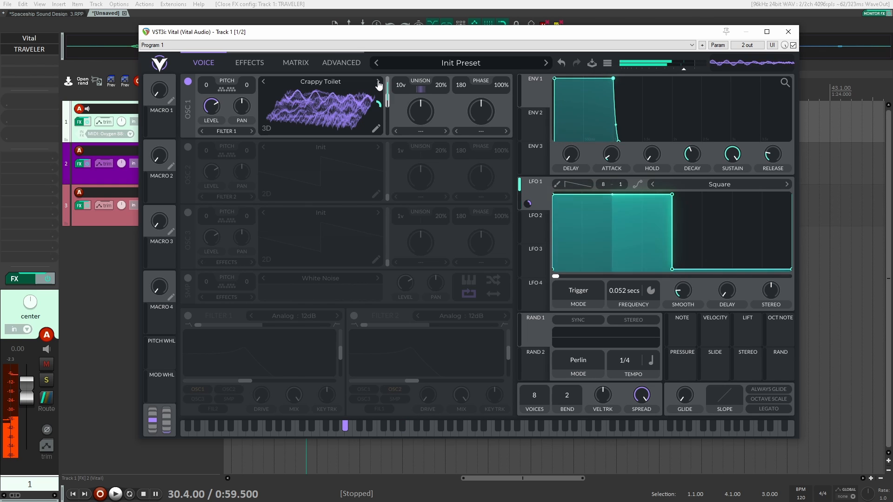
pyautogui.click(377, 83)
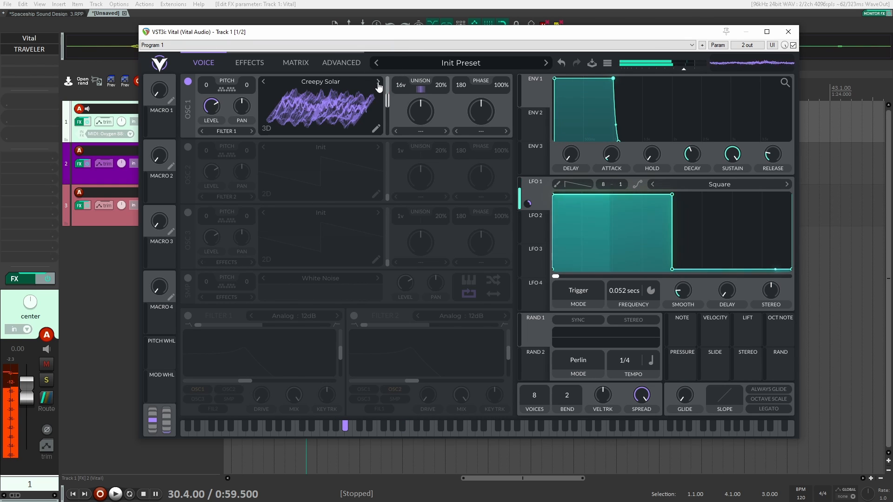
pyautogui.click(377, 83)
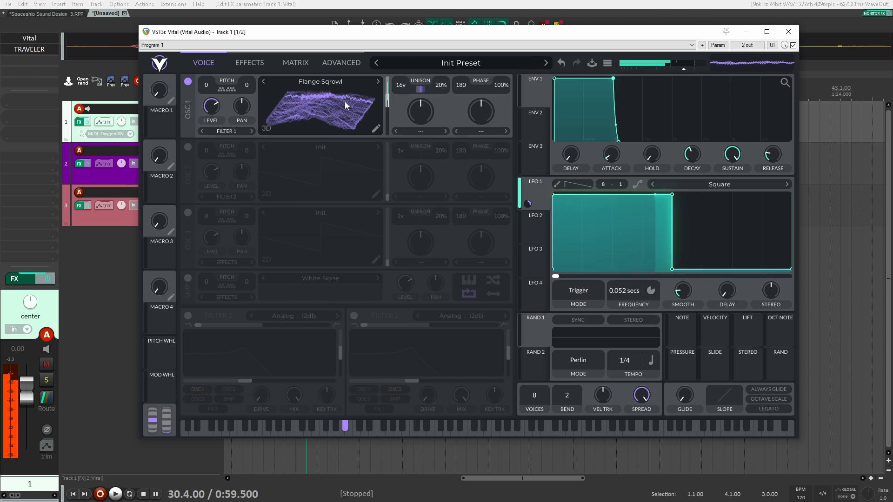
pyautogui.moveTo(344, 101); pyautogui.dragTo(333, 127)
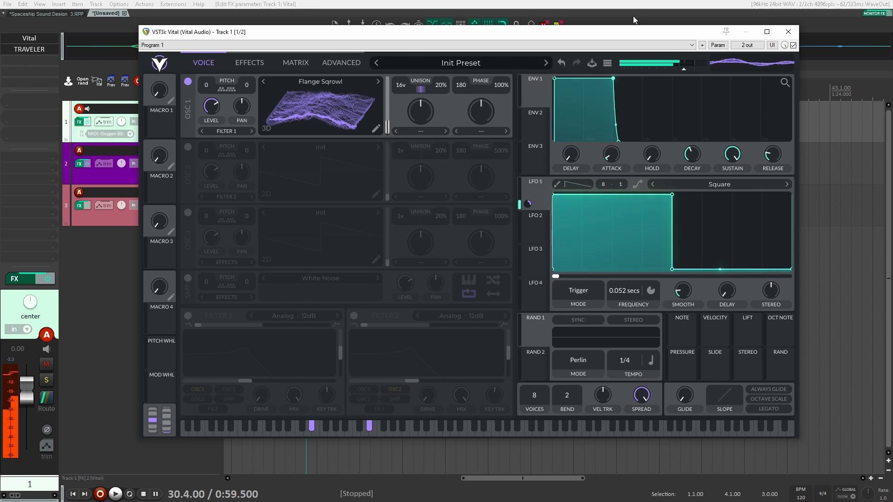
# Step: Close the synth window and add the kHs Ensemble effect after TRAVELER on Track 1
pyautogui.click(786, 32)
pyautogui.click(35, 52)
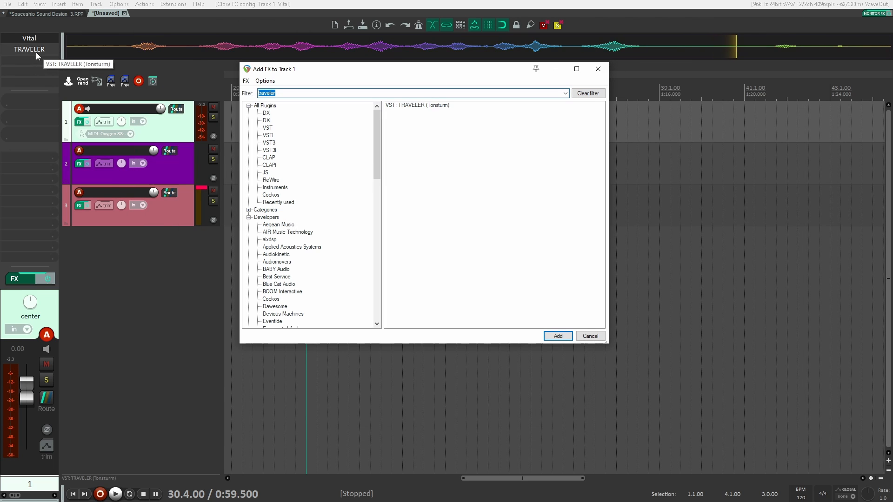
pyautogui.doubleClick(448, 122)
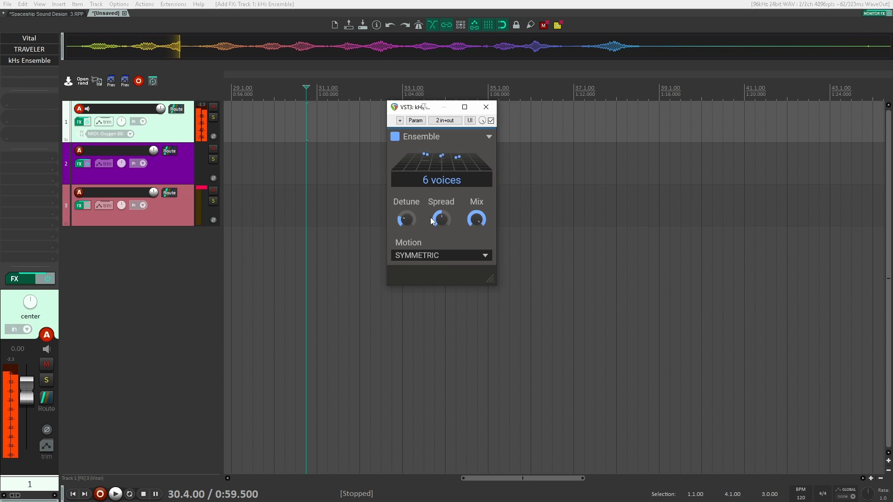
# Step: Close the kHs Ensemble window and briefly review Track 1's Vital patch before closing it too
pyautogui.click(485, 108)
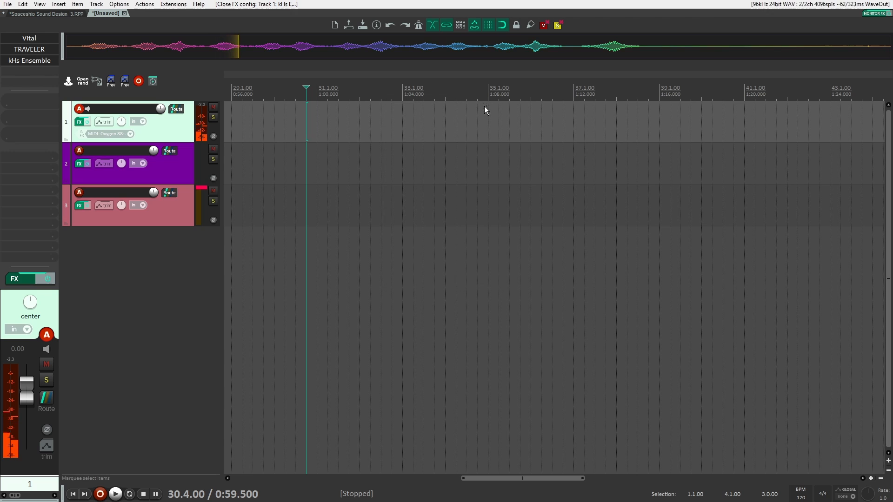
pyautogui.click(30, 39)
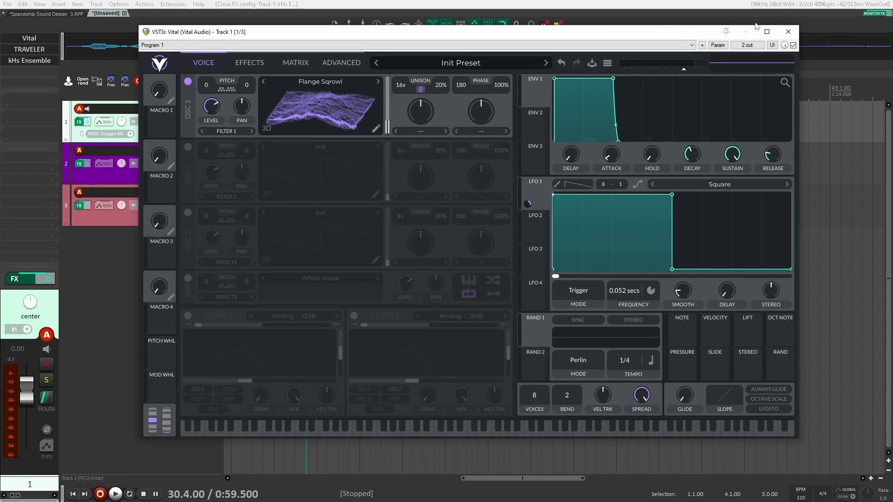
pyautogui.click(788, 32)
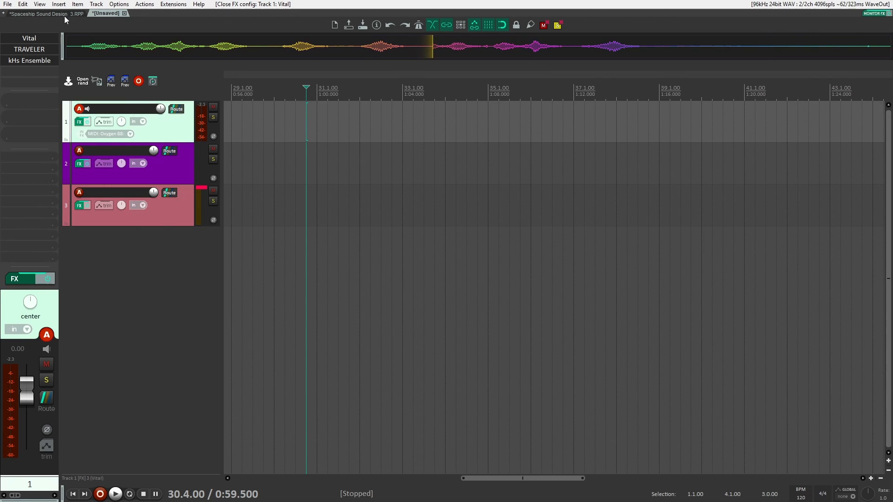
# Step: Switch to the Spaceship Sound Design_3 project, select track 5 and expand its folder to show track 6
pyautogui.click(65, 14)
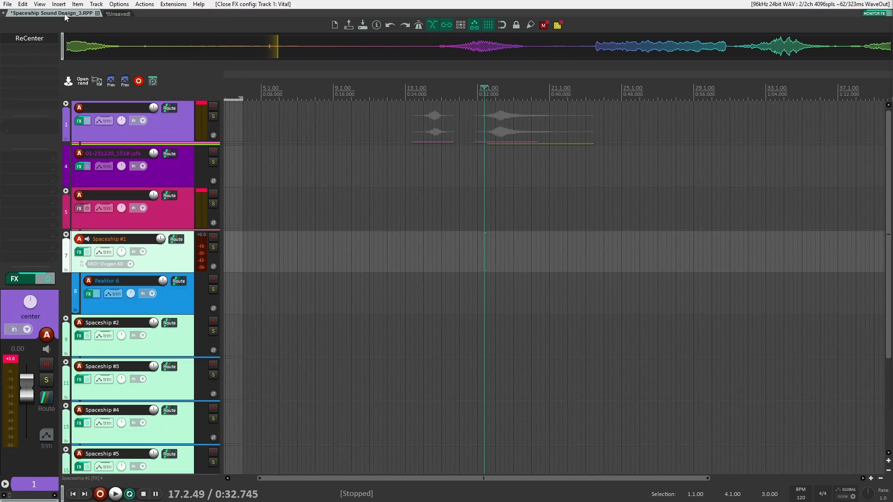
pyautogui.click(165, 217)
pyautogui.click(66, 191)
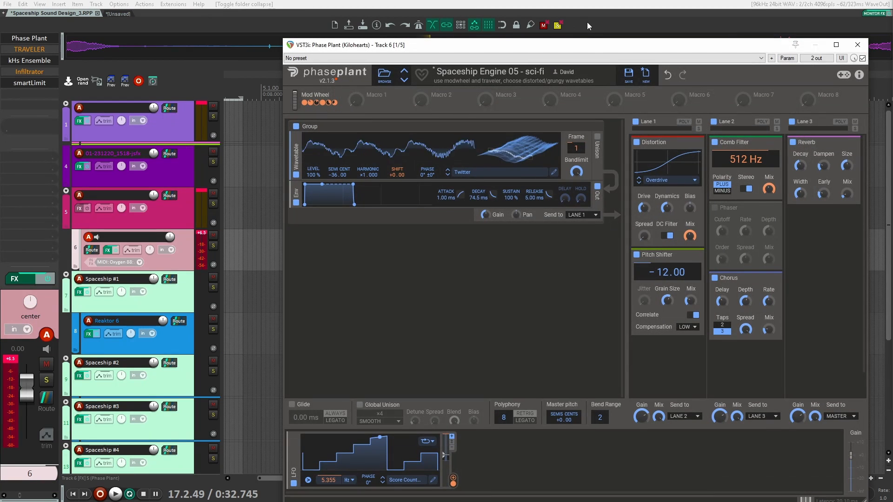
# Step: Audition track 6's Phase Plant patch "Spaceship Engine 05 - sci-fi" while sweeping the mod wheel down and up
pyautogui.moveTo(589, 45); pyautogui.dragTo(525, 24)
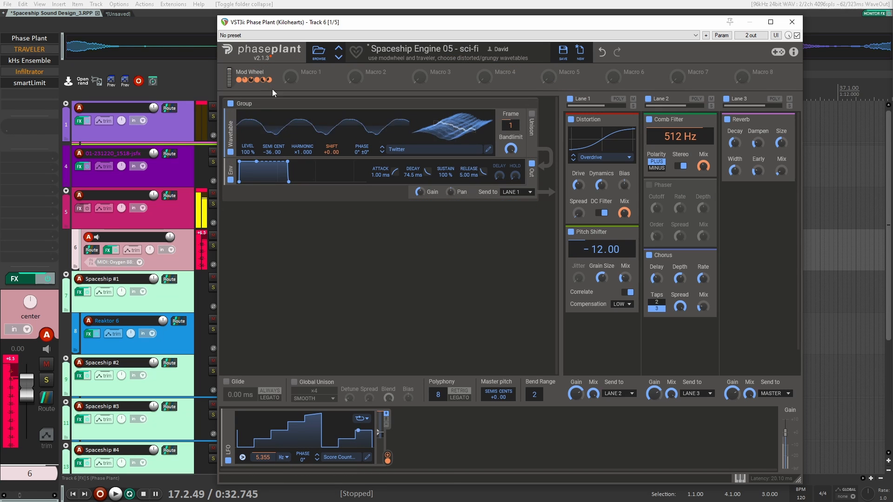
pyautogui.moveTo(231, 73); pyautogui.dragTo(239, 114)
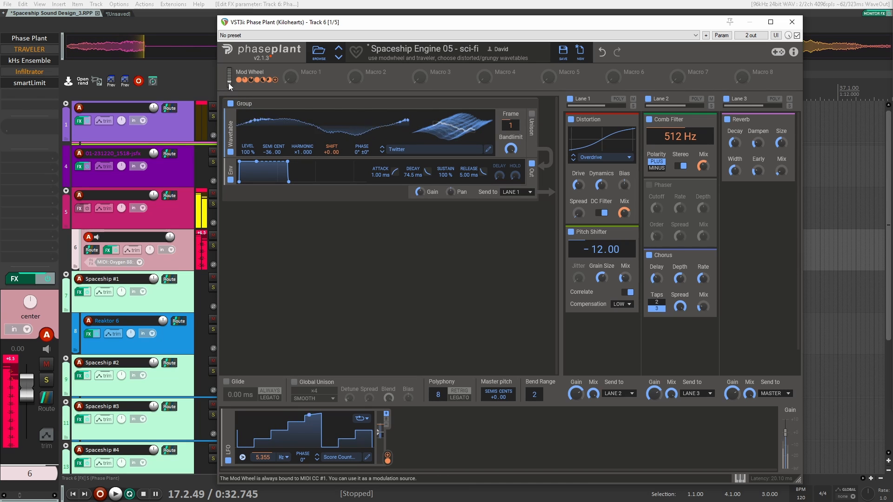
pyautogui.moveTo(228, 83); pyautogui.dragTo(229, 54)
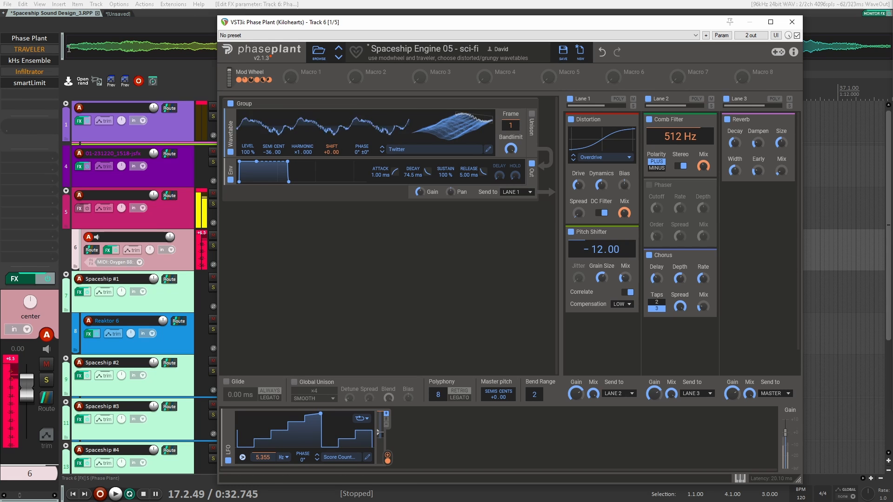
# Step: Enable the bypassed TRAVELER effect on track 6 and close its window
pyautogui.click(35, 49)
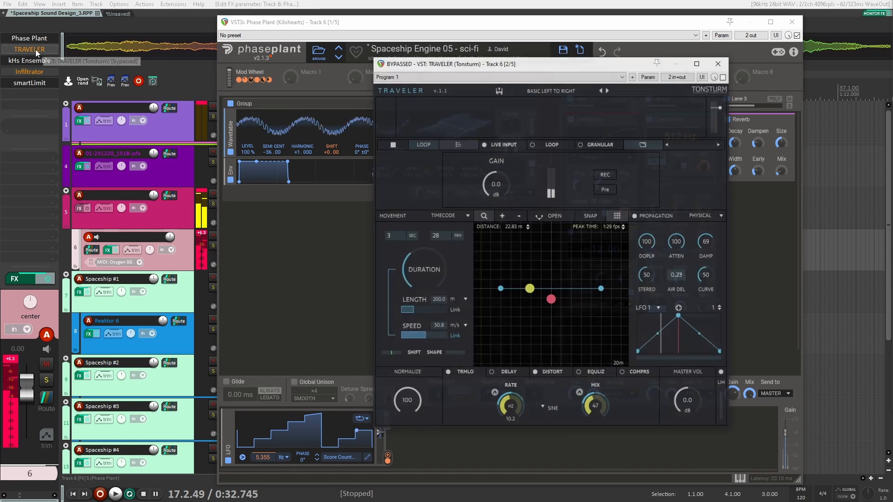
pyautogui.click(723, 76)
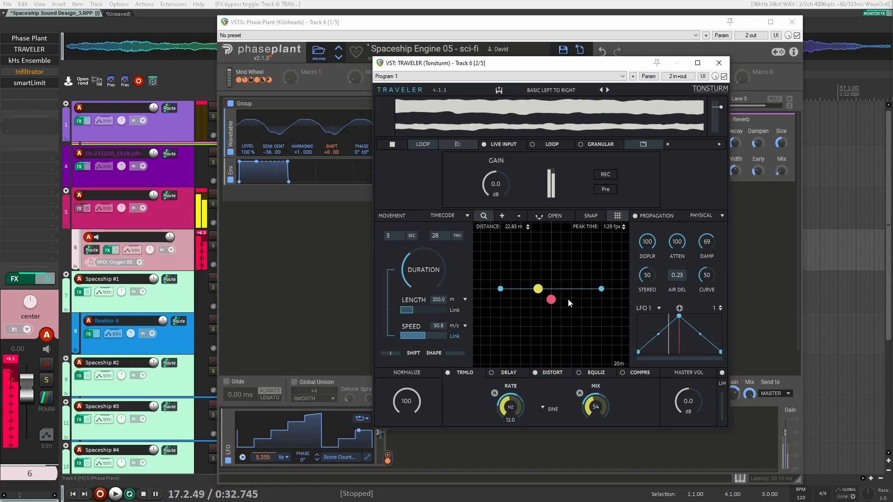
pyautogui.click(718, 63)
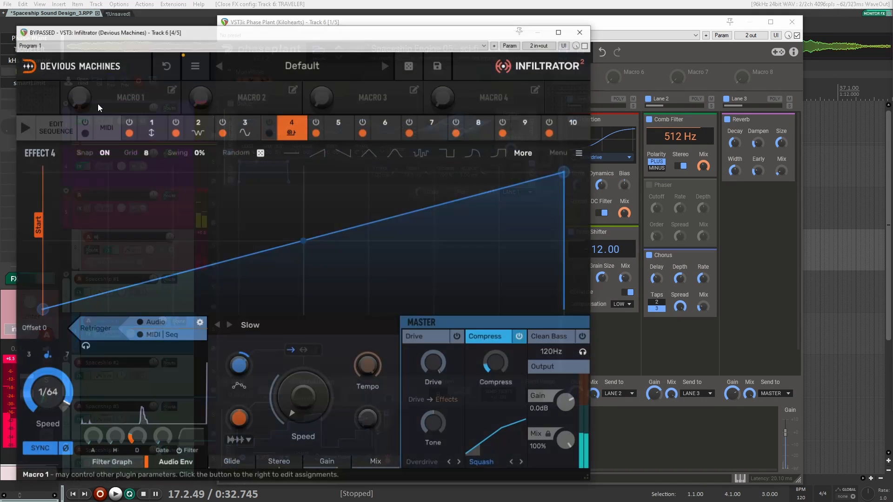
# Step: Enable Infiltrator on track 6, inspect its Pitch, second and Distort effects, and close the plugin window
pyautogui.click(586, 45)
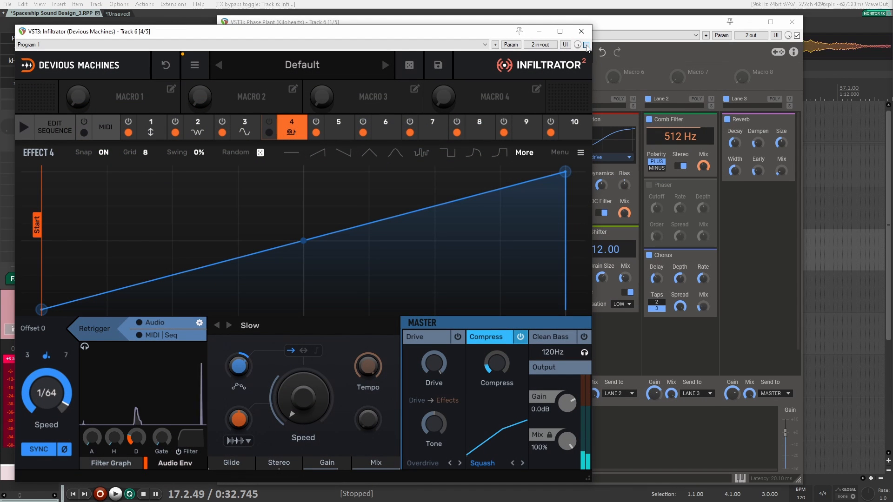
pyautogui.click(151, 125)
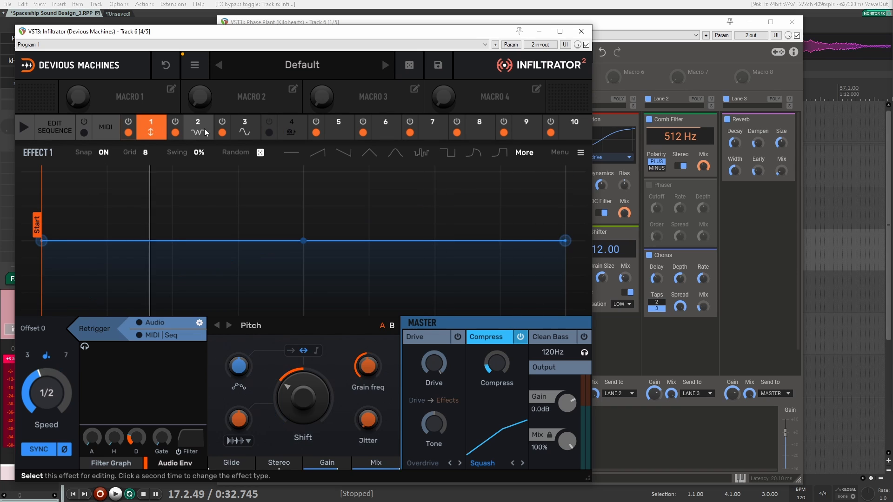
pyautogui.click(198, 128)
pyautogui.click(237, 135)
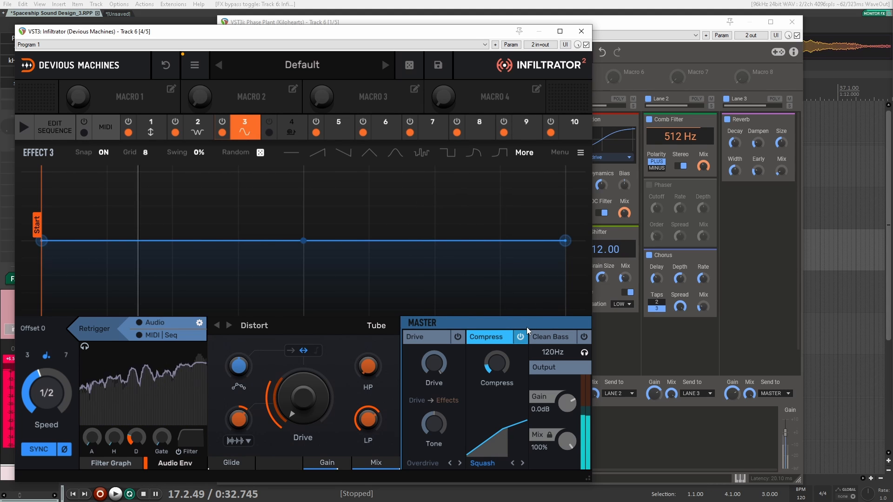
pyautogui.click(581, 31)
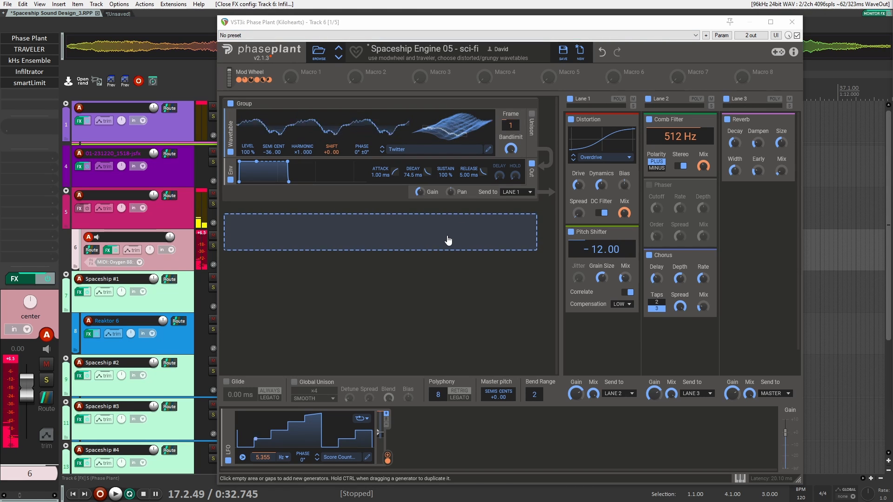
# Step: Try the Ew and Burpy wavetables from Phase Plant's Growls folder and settle on Voco for the oscillator
pyautogui.click(403, 153)
pyautogui.click(671, 198)
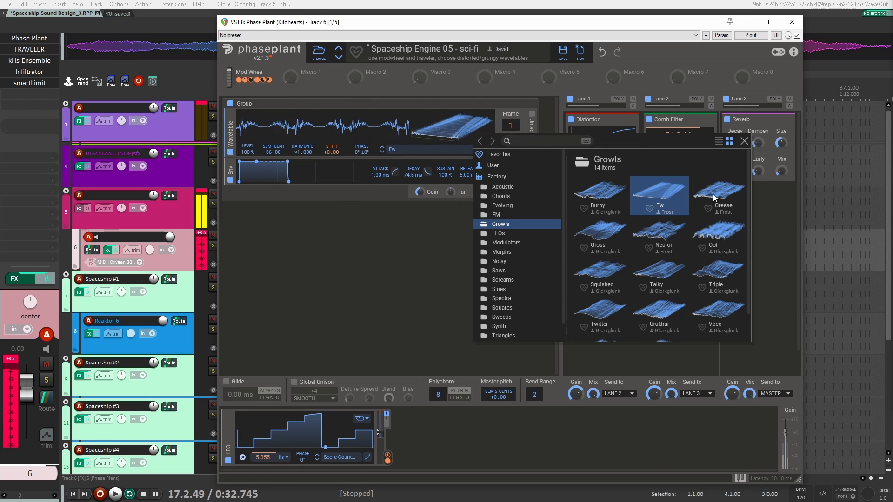
pyautogui.click(600, 193)
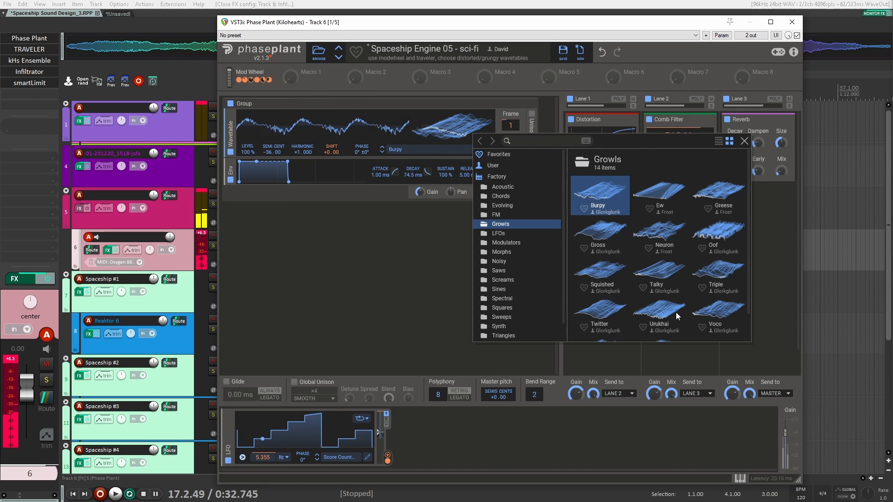
pyautogui.click(716, 312)
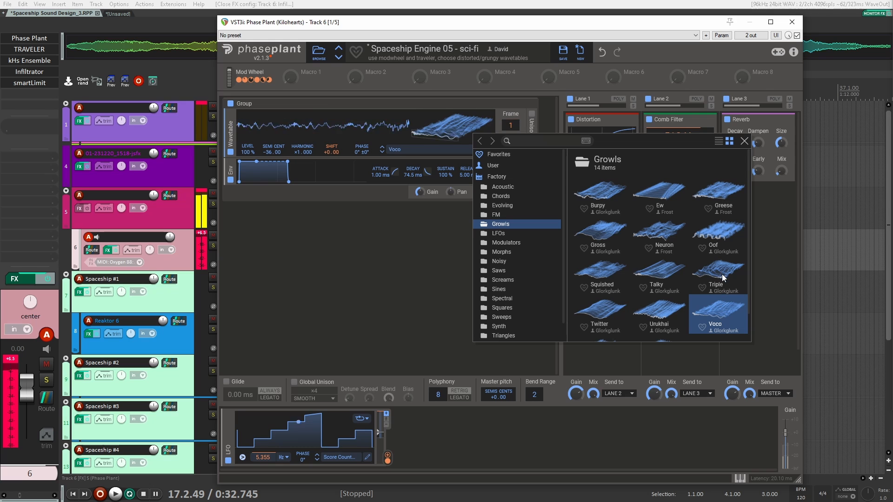
pyautogui.click(744, 141)
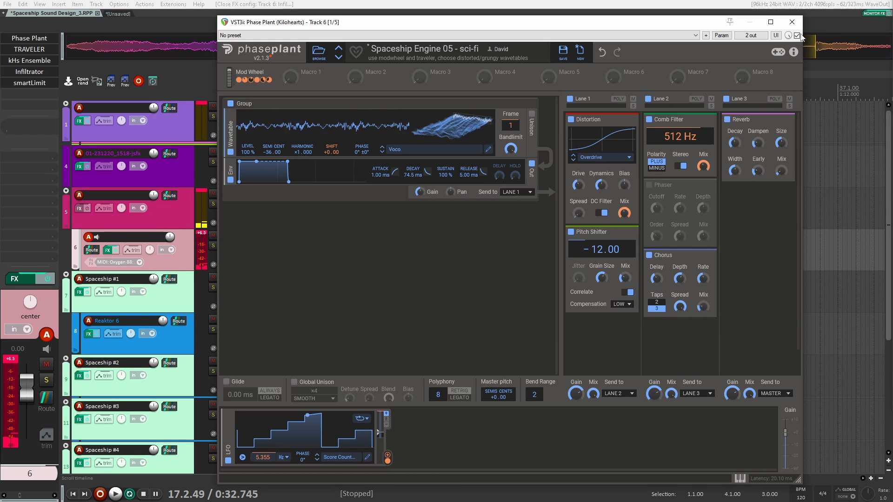
# Step: Close Phase Plant, select track 8 "Reaktor 6" and open its Whoosh instrument, placing the window clear of the track list
pyautogui.click(791, 22)
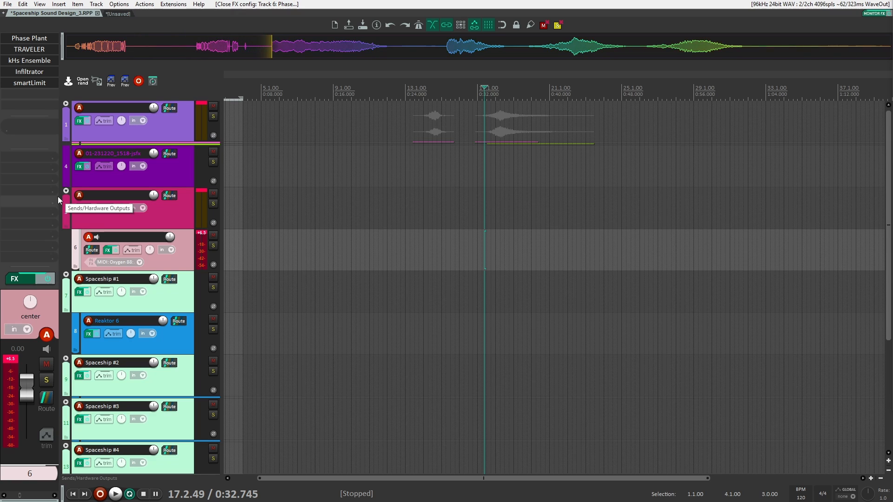
pyautogui.click(182, 337)
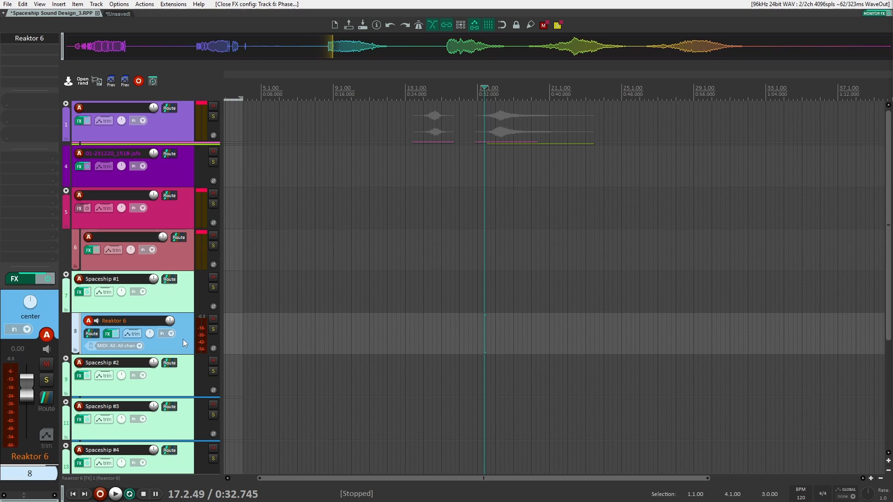
pyautogui.press('f')
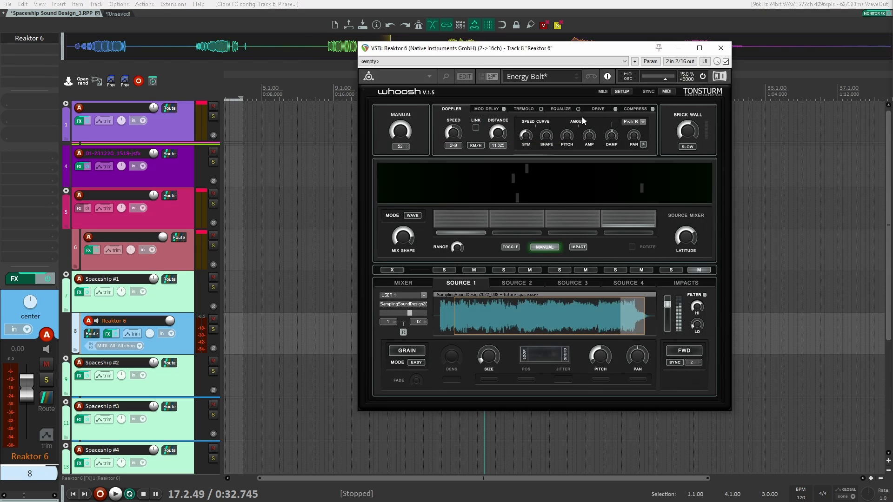
pyautogui.moveTo(611, 51); pyautogui.dragTo(606, 69)
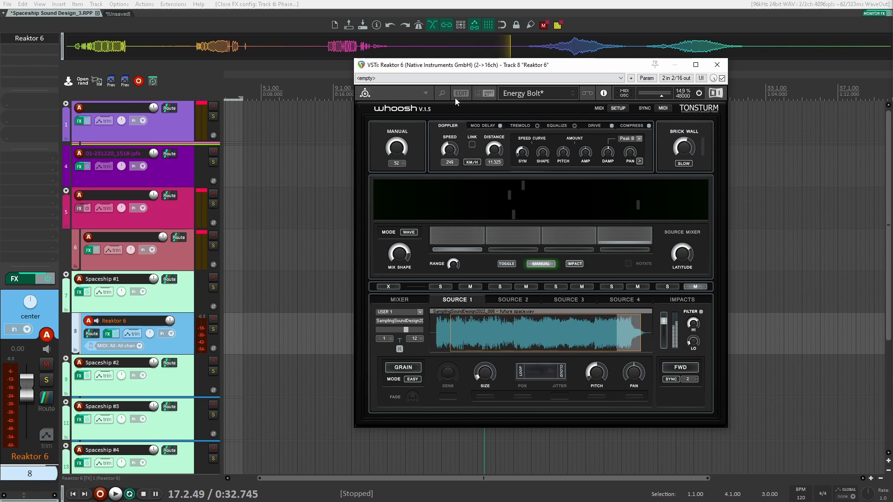
pyautogui.moveTo(514, 68)
pyautogui.mouseDown()
pyautogui.moveTo(489, 68)
pyautogui.moveTo(521, 67)
pyautogui.mouseUp()
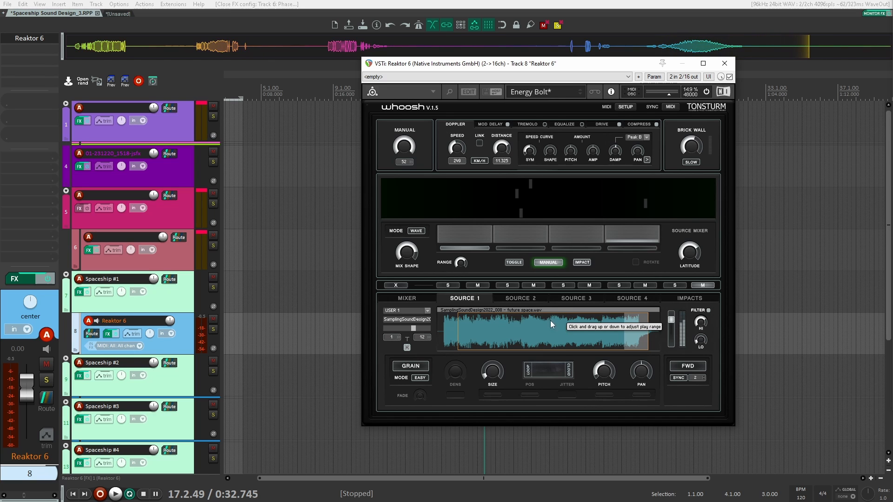
# Step: Examine Whoosh's source and mixer pages, return to Source 1 and audition a manual sweep of the moving object
pyautogui.click(528, 299)
pyautogui.click(463, 300)
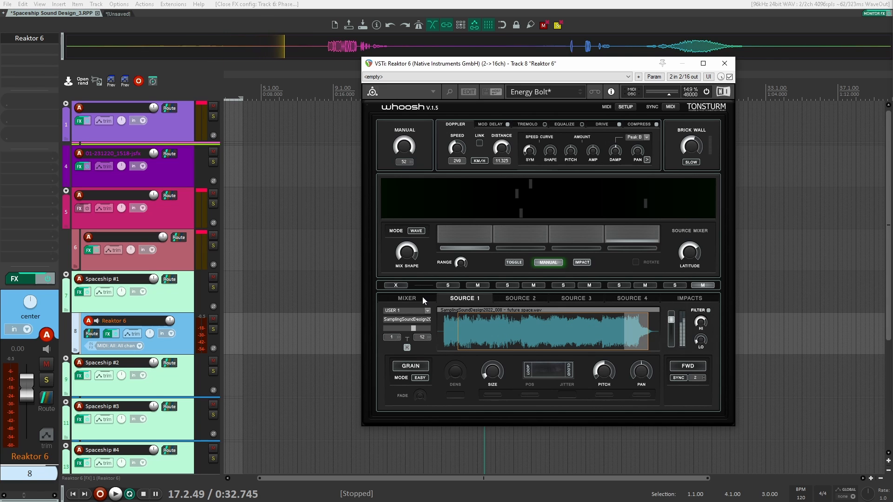
pyautogui.click(408, 298)
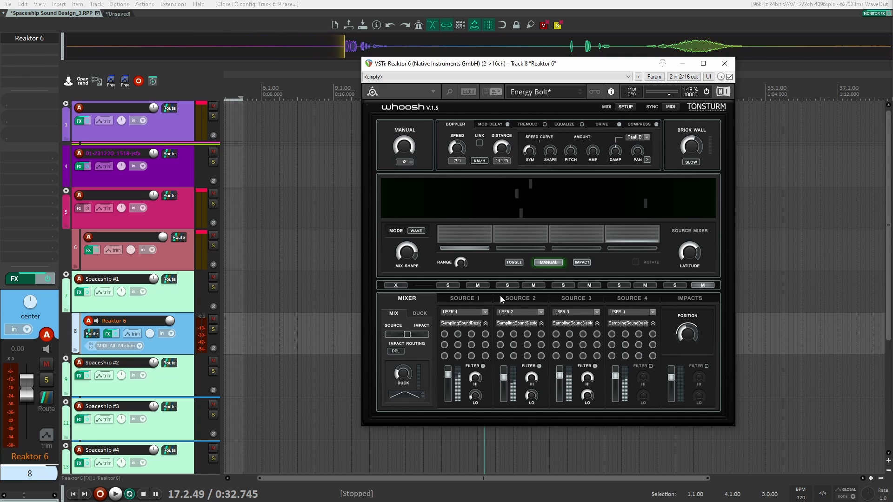
pyautogui.click(465, 298)
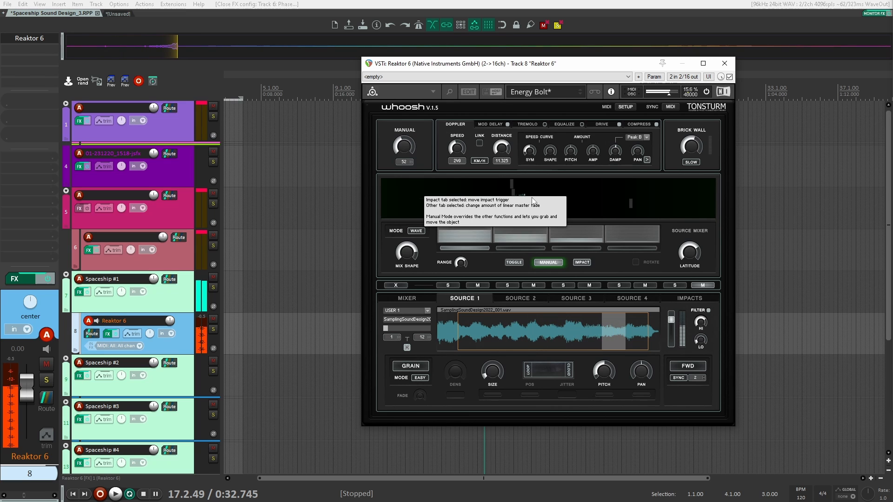
pyautogui.moveTo(532, 198)
pyautogui.mouseDown()
pyautogui.moveTo(714, 200)
pyautogui.moveTo(386, 201)
pyautogui.mouseUp()
# Step: Select the Spaceship #1 folder track and open its Snap Heap effect to view the Para Comb preset
pyautogui.click(162, 215)
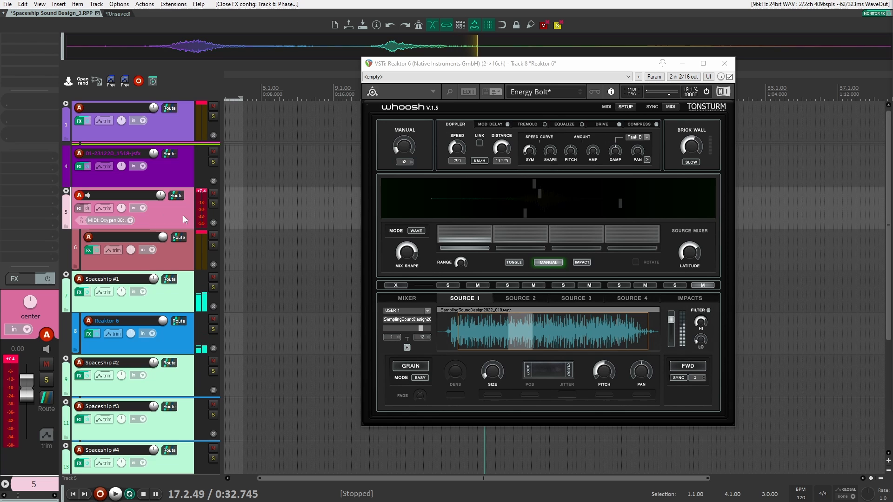
pyautogui.click(182, 258)
pyautogui.click(174, 297)
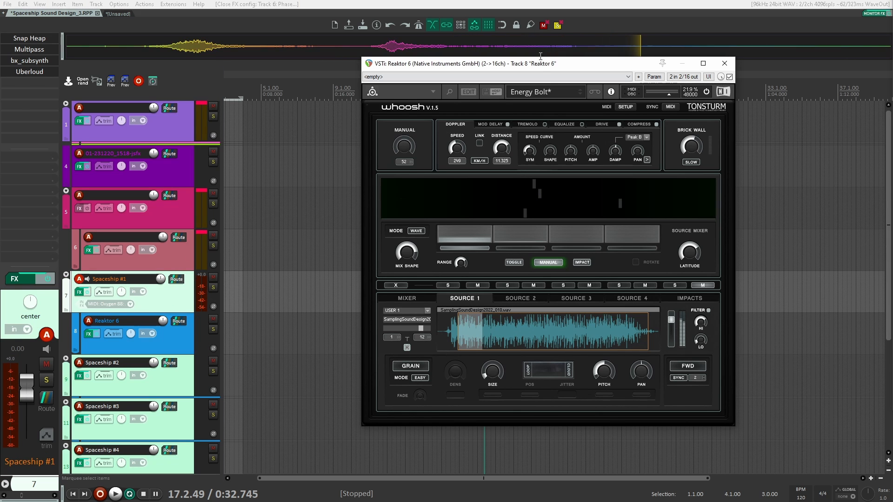
pyautogui.click(161, 304)
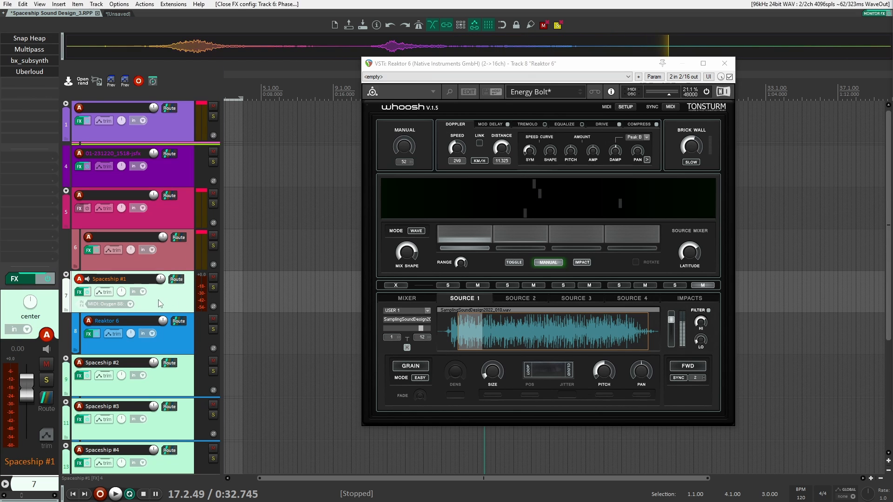
pyautogui.click(32, 37)
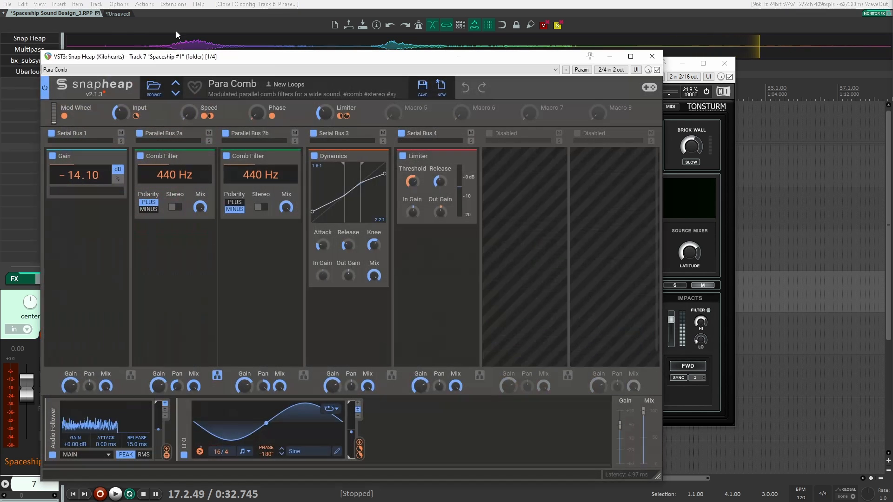
pyautogui.moveTo(272, 58); pyautogui.dragTo(438, 38)
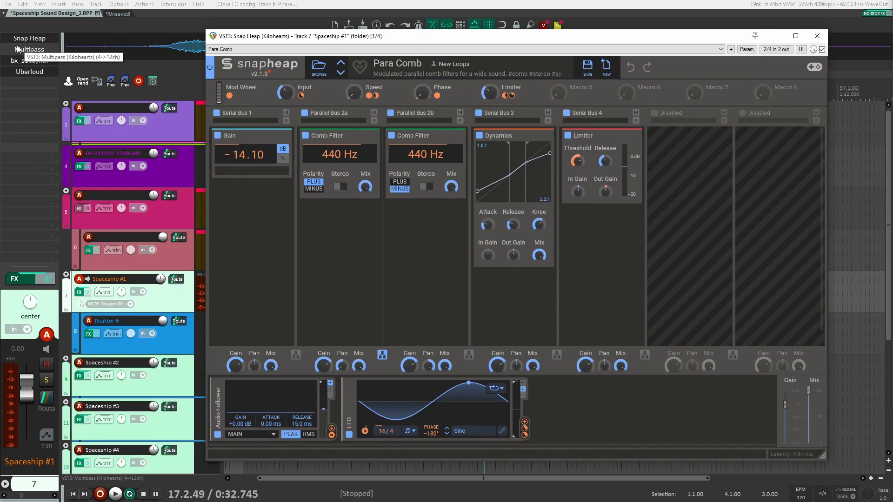
# Step: View the Liquid Factory preset in Spaceship #1's Multipass, and close both the Multipass and Snap Heap windows
pyautogui.click(32, 49)
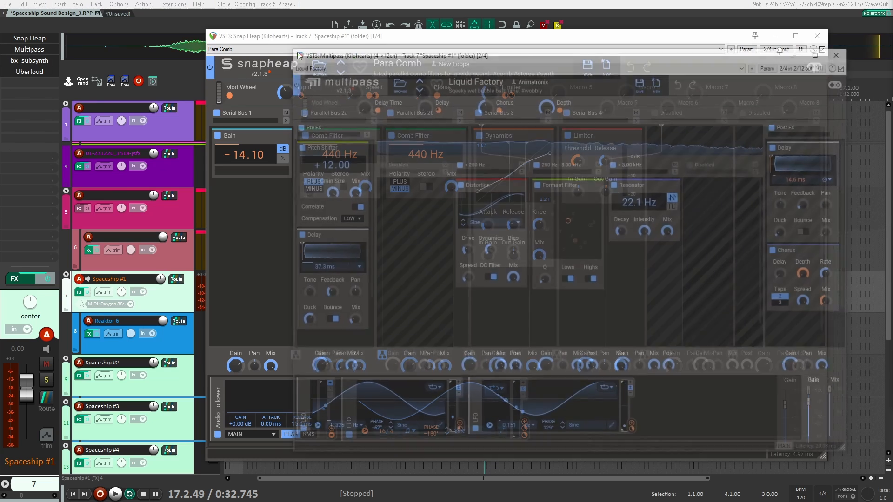
pyautogui.moveTo(589, 52); pyautogui.dragTo(549, 98)
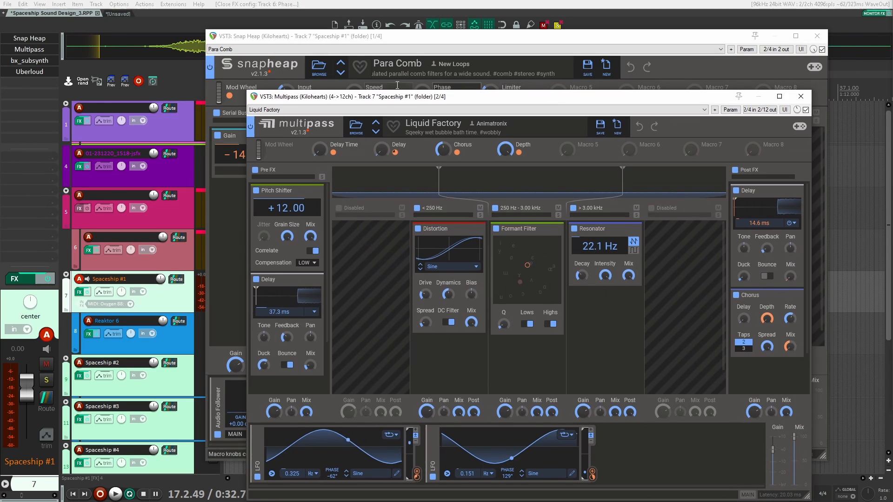
pyautogui.click(800, 97)
pyautogui.click(817, 36)
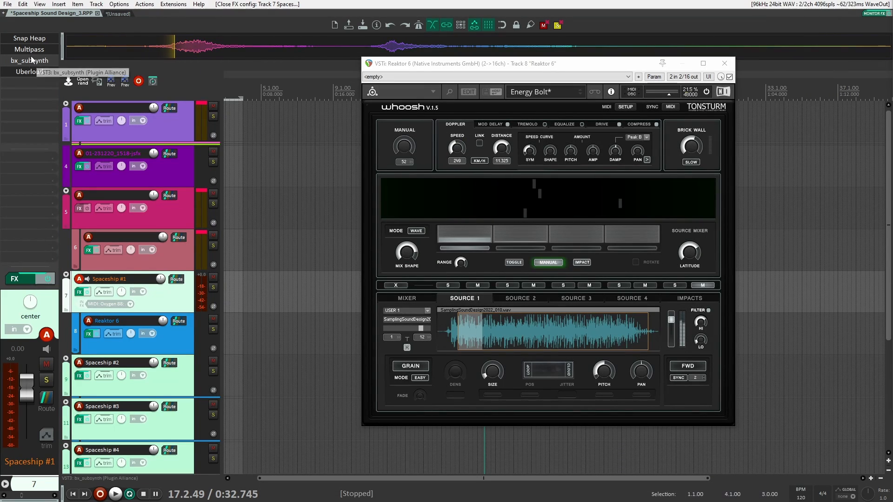
# Step: View the bx_subsynth and Uberloud settings on the Spaceship #1 folder track, closing each plugin window
pyautogui.click(30, 60)
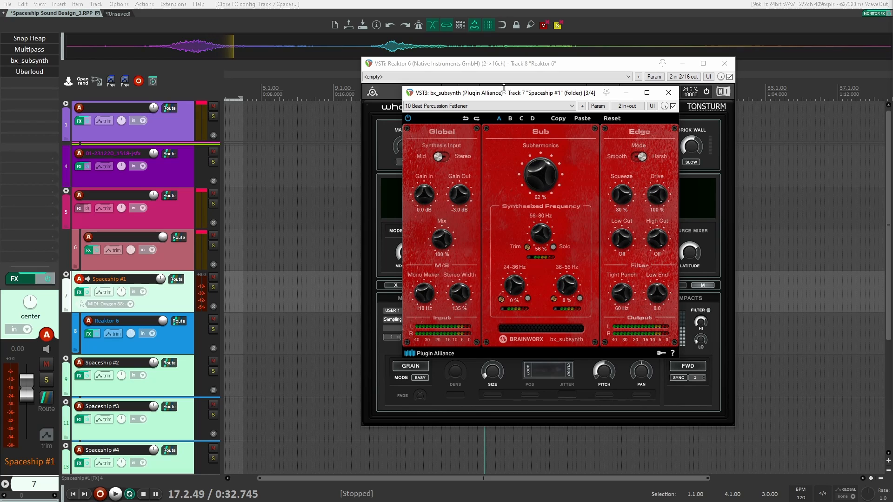
pyautogui.click(668, 93)
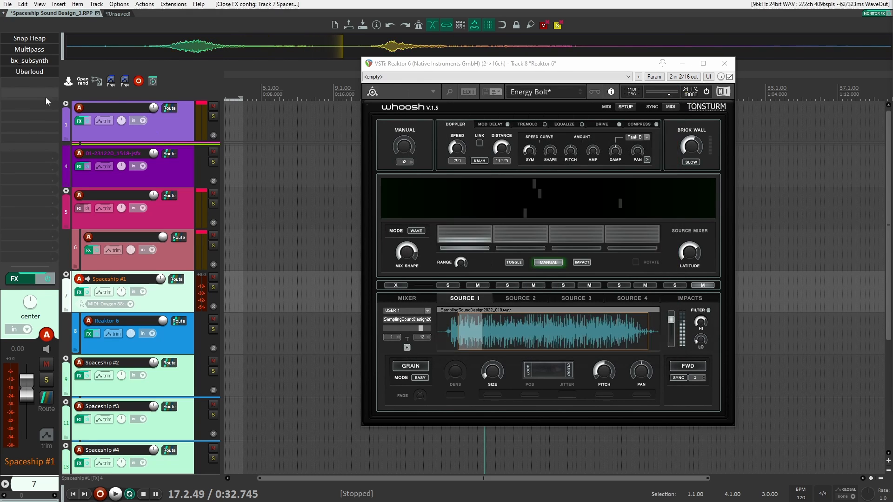
pyautogui.click(35, 72)
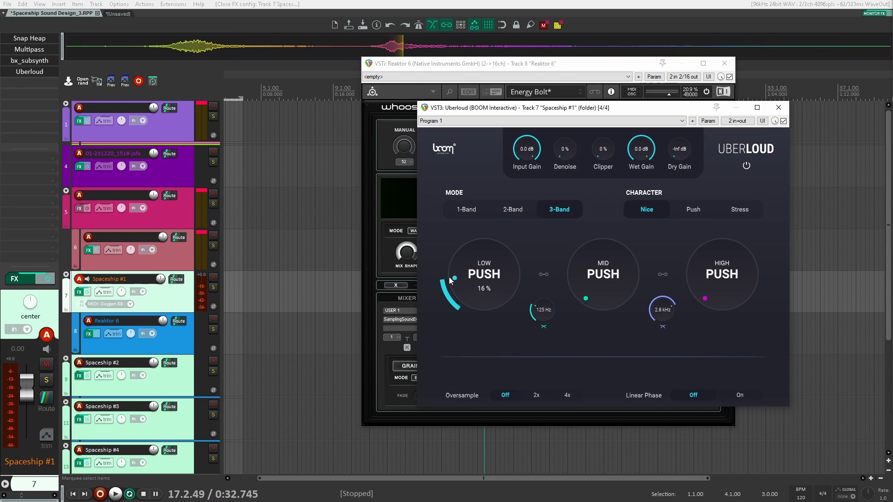
pyautogui.click(778, 108)
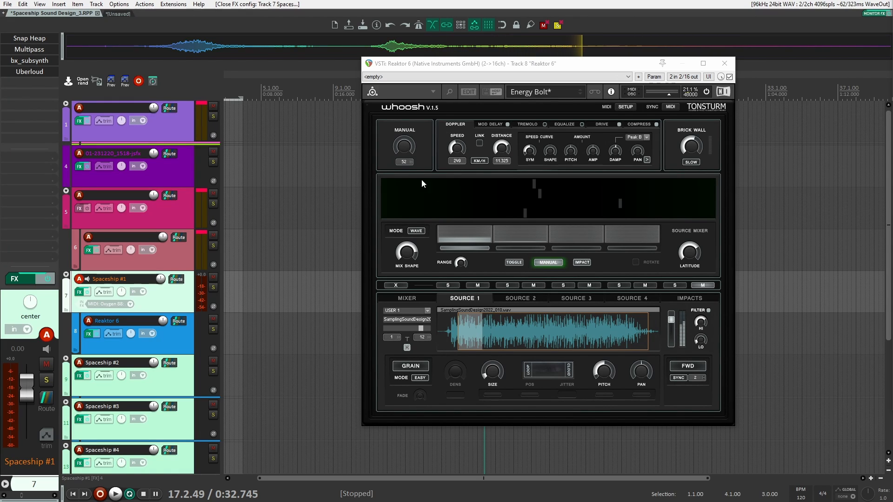
# Step: Audition Whoosh's manual sweep with Spaceship #1's effect chain bypassed, and again with the chain re-enabled
pyautogui.click(47, 280)
pyautogui.moveTo(395, 201)
pyautogui.mouseDown()
pyautogui.moveTo(617, 193)
pyautogui.moveTo(746, 203)
pyautogui.mouseUp()
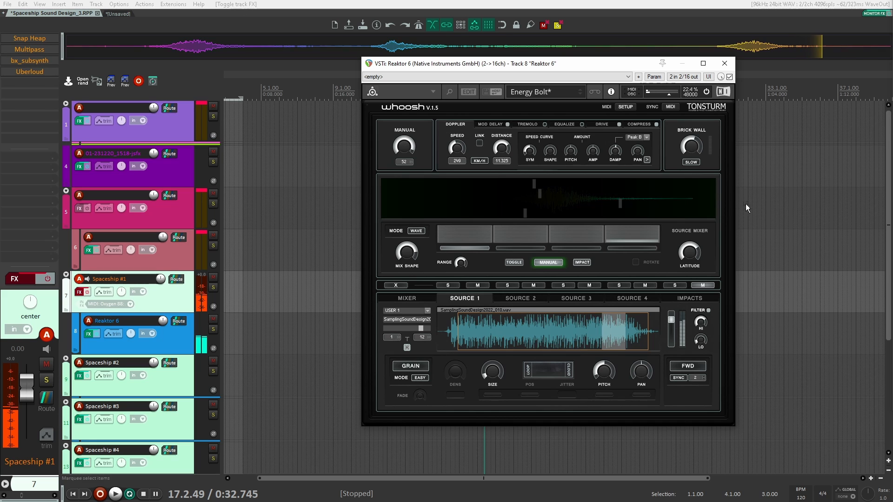
pyautogui.click(47, 279)
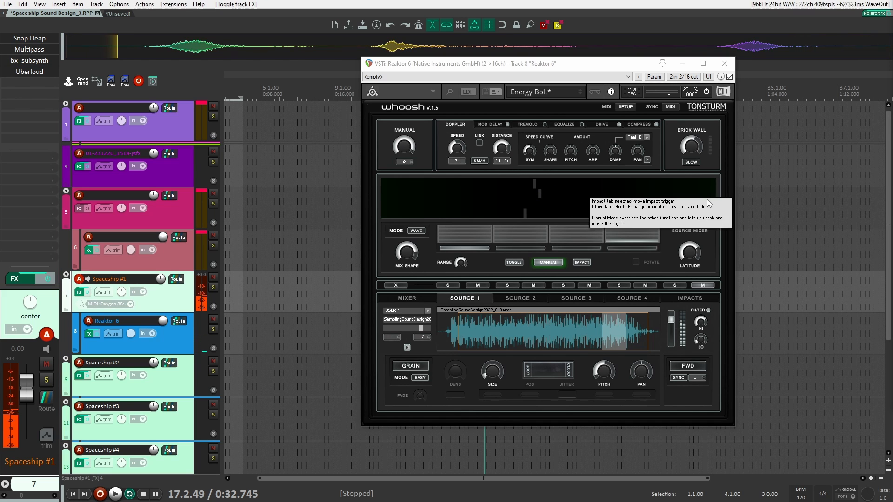
pyautogui.moveTo(706, 199); pyautogui.dragTo(372, 188)
# Step: On Whoosh's mixer page, switch all four sources to their sample-selection sliders and audition a manual sweep of the moving object
pyautogui.click(416, 299)
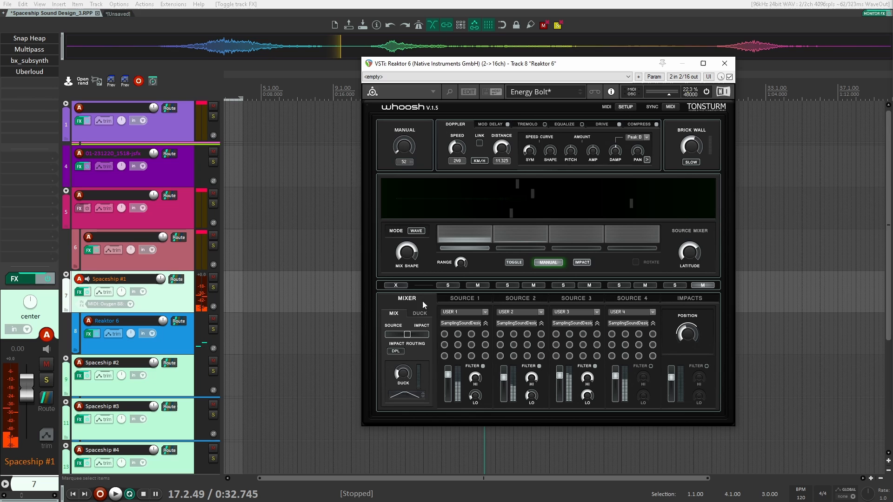
pyautogui.click(484, 323)
pyautogui.click(540, 324)
pyautogui.click(597, 324)
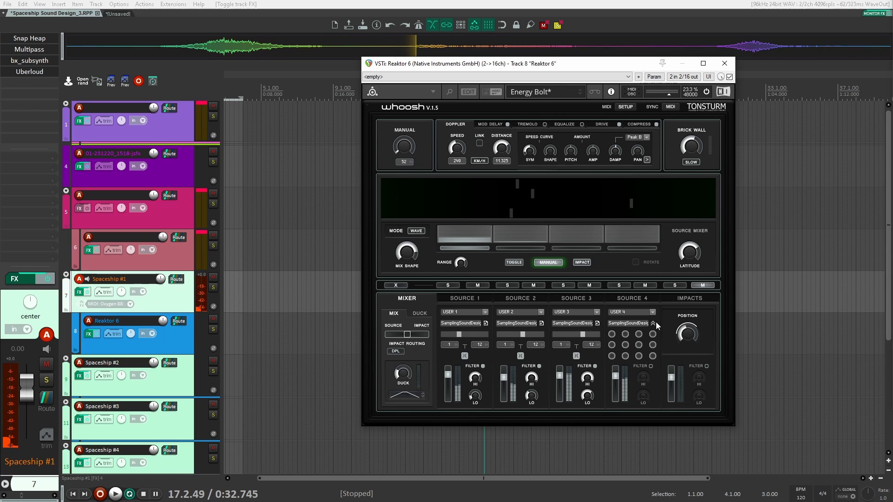
pyautogui.click(654, 322)
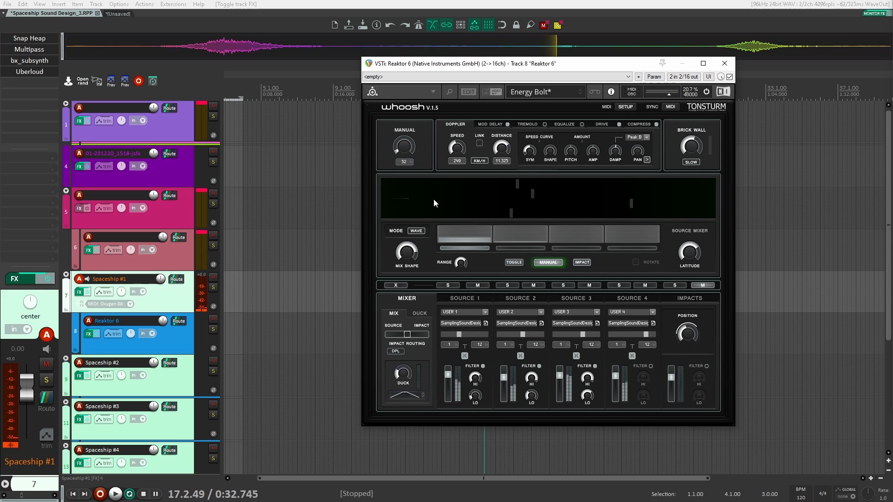
pyautogui.moveTo(506, 194); pyautogui.dragTo(615, 193)
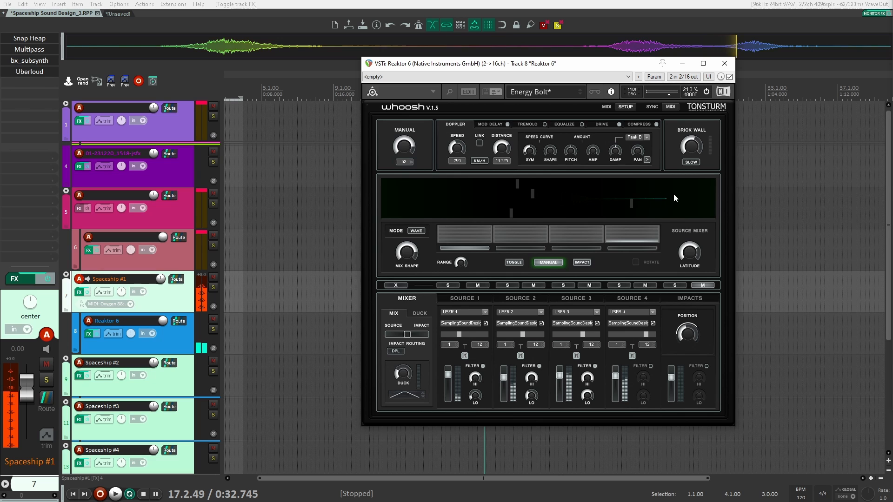
# Step: Close Whoosh, collapse Spaceship #1, expand Spaceship #2 and open its Reaktor 6 Whoosh on track 10, clear of the track list
pyautogui.click(724, 63)
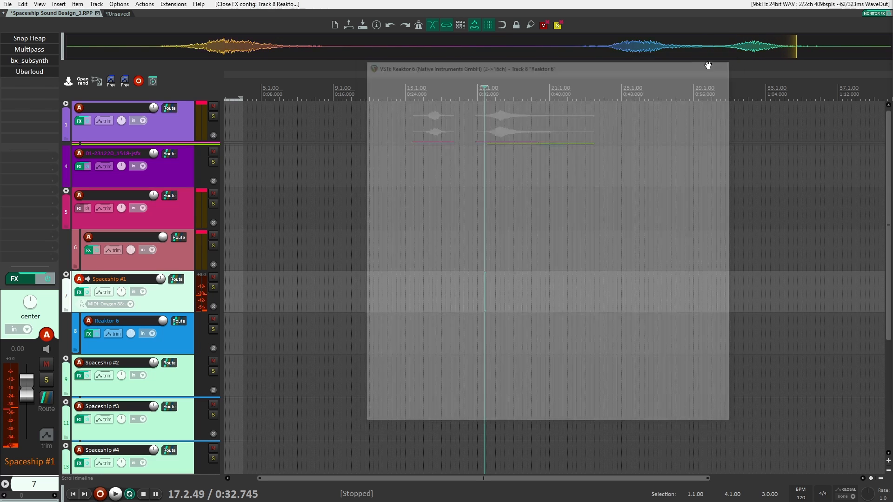
pyautogui.click(66, 275)
pyautogui.scroll(-3, 68, 268)
pyautogui.click(66, 255)
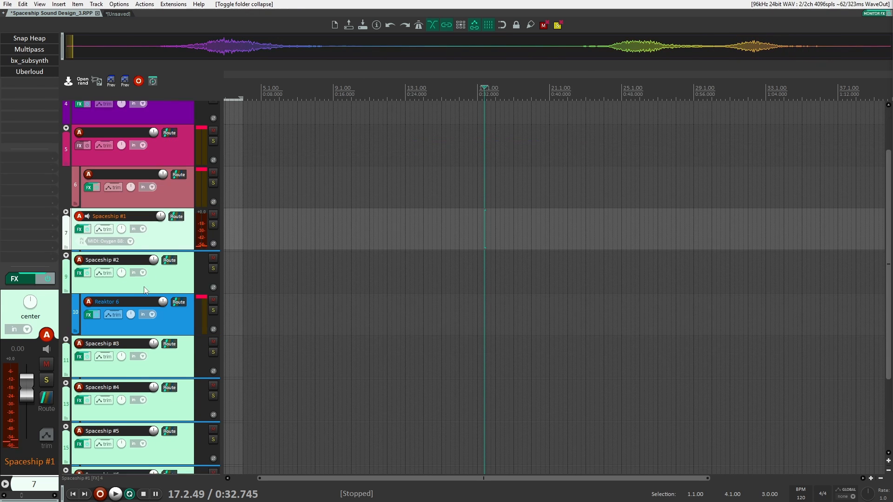
pyautogui.scroll(-4, 175, 243)
pyautogui.click(164, 241)
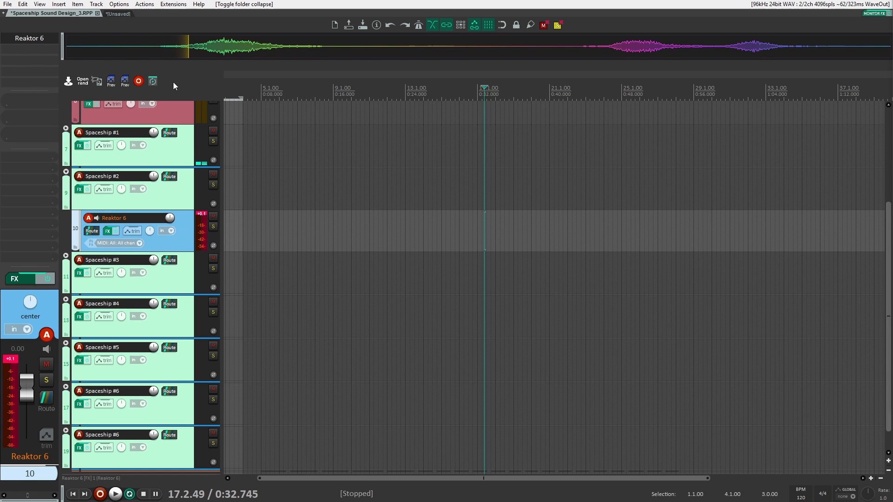
pyautogui.moveTo(510, 52); pyautogui.dragTo(564, 72)
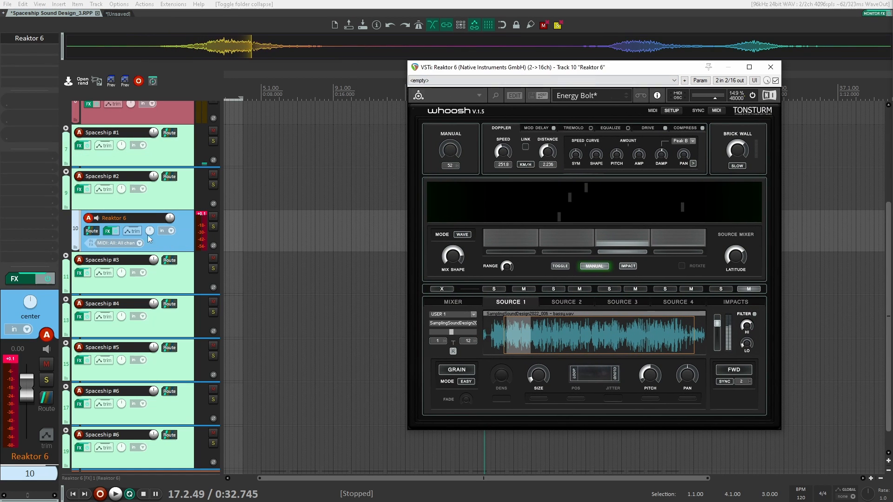
# Step: Select the Spaceship #2 folder track and view its two Multipass effects, closing both windows
pyautogui.click(148, 201)
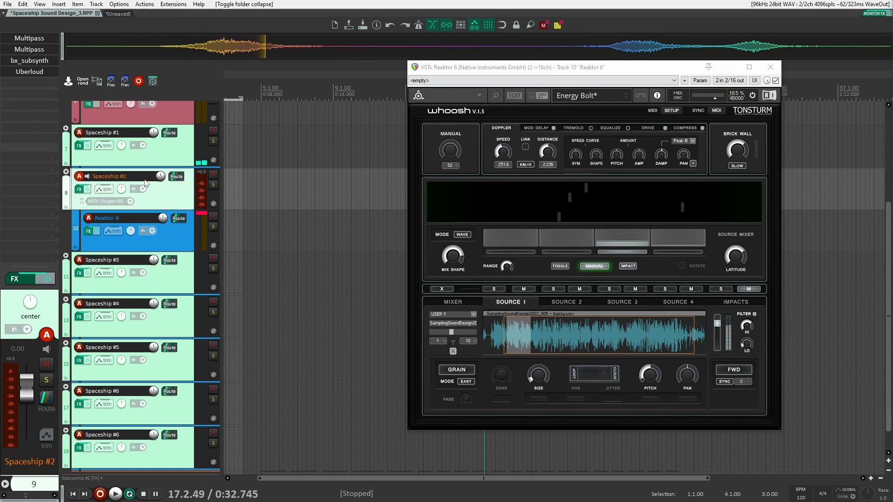
pyautogui.click(46, 45)
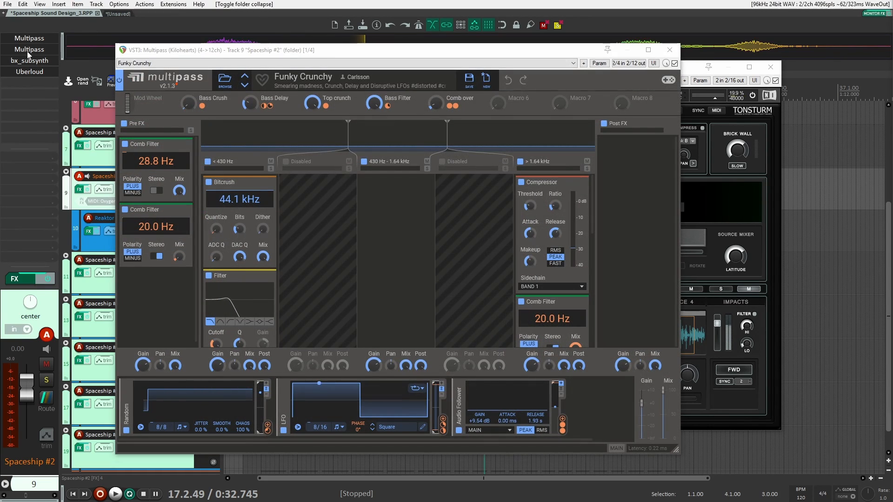
pyautogui.click(27, 51)
pyautogui.click(842, 51)
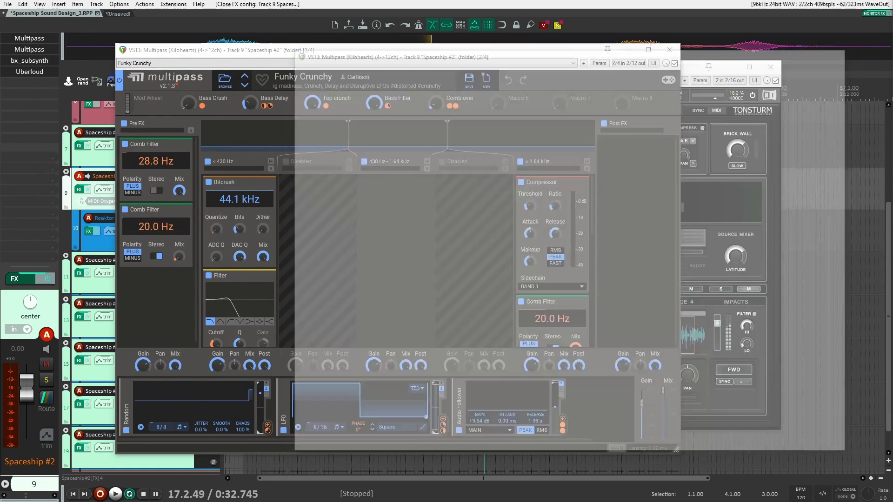
pyautogui.click(670, 50)
# Step: View the bx_subsynth and Uberloud settings on the Spaceship #2 folder track, closing each plugin window
pyautogui.click(37, 61)
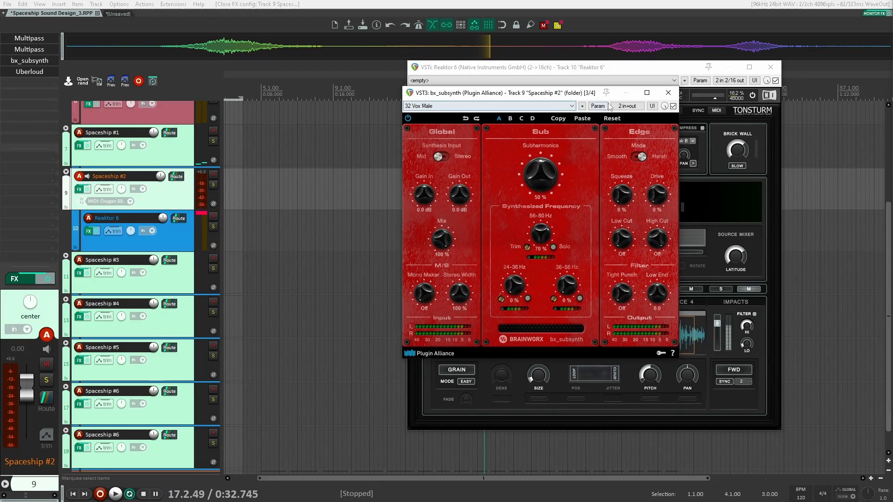
pyautogui.click(668, 95)
pyautogui.click(29, 72)
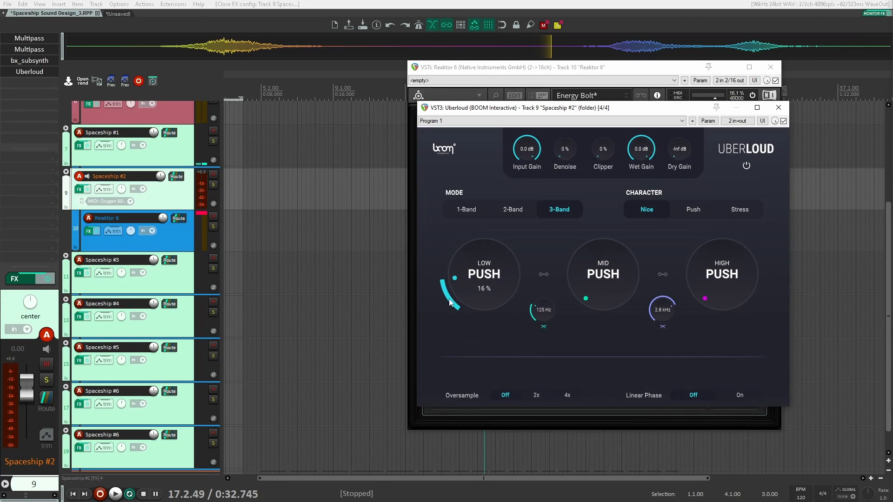
pyautogui.click(778, 108)
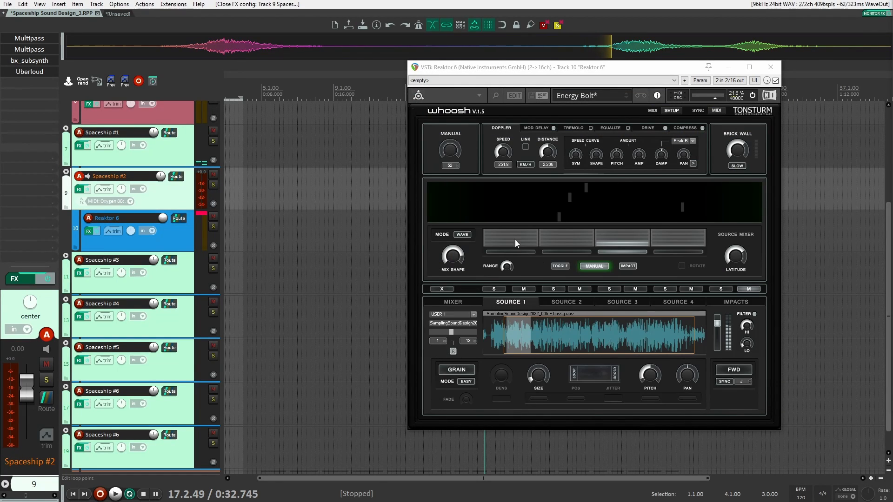
# Step: Audition manual sweeps of the moving object in Spaceship #2's Whoosh, and close the Reaktor window
pyautogui.moveTo(436, 202)
pyautogui.mouseDown()
pyautogui.moveTo(759, 202)
pyautogui.moveTo(550, 203)
pyautogui.mouseUp()
pyautogui.moveTo(524, 200)
pyautogui.mouseDown()
pyautogui.moveTo(422, 200)
pyautogui.moveTo(719, 198)
pyautogui.mouseUp()
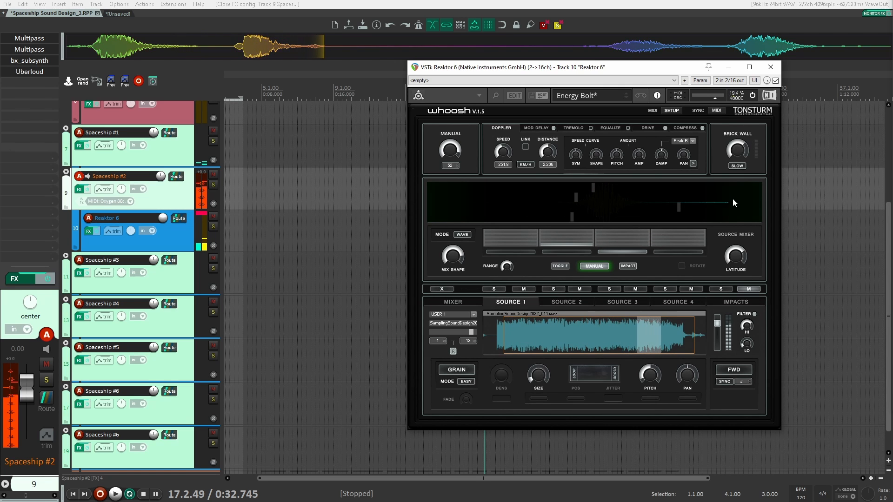
pyautogui.click(771, 67)
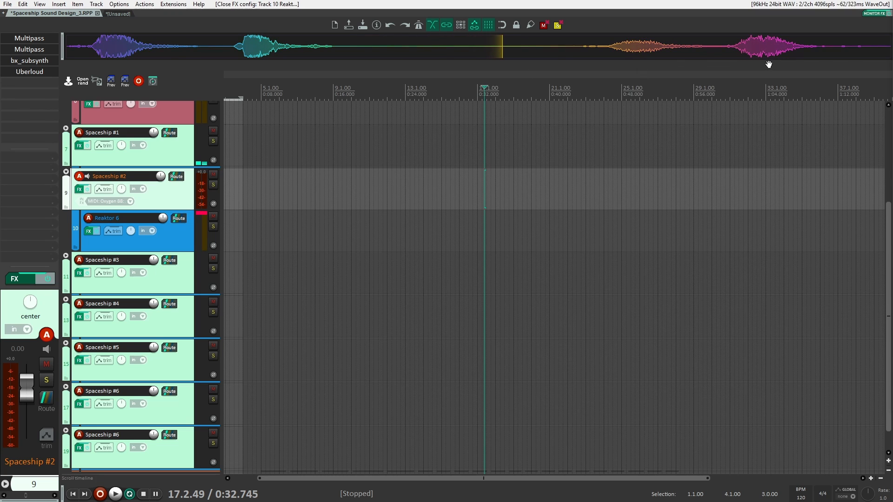
# Step: Collapse the Spaceship #2 folder and expand Spaceship #3 to show its Reaktor 6 track
pyautogui.scroll(3, 580, 186)
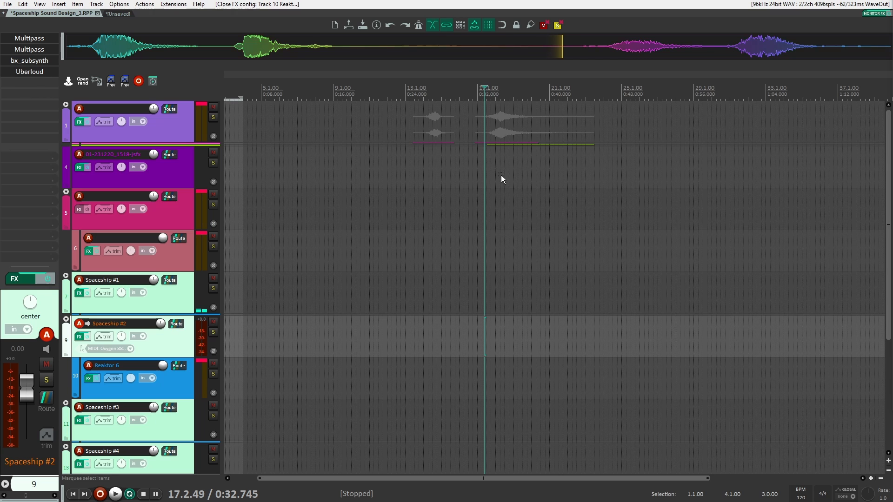
pyautogui.scroll(-2, 281, 272)
pyautogui.click(66, 236)
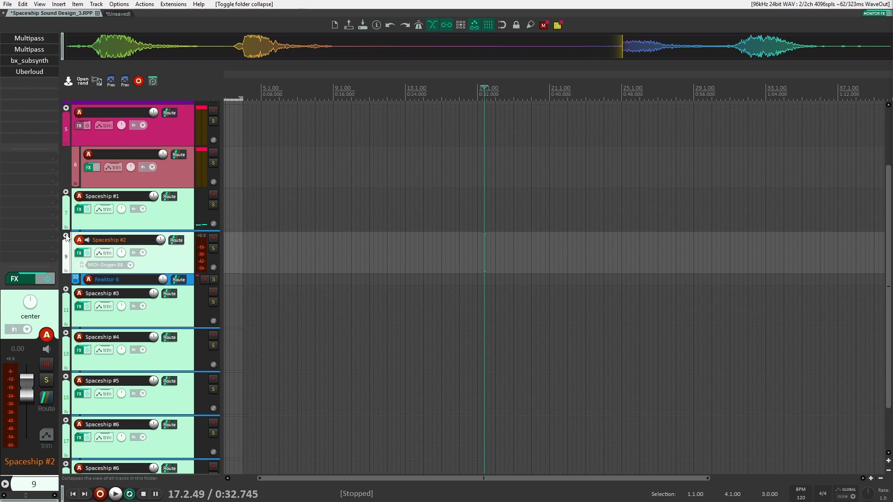
pyautogui.click(66, 235)
pyautogui.click(65, 279)
pyautogui.scroll(-1, 171, 251)
pyautogui.scroll(-1, 171, 251)
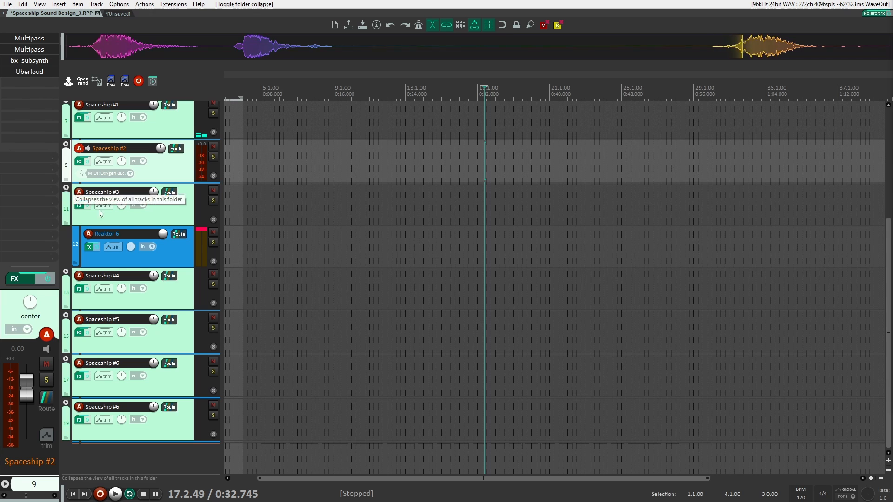
pyautogui.click(161, 240)
pyautogui.click(65, 188)
pyautogui.click(66, 189)
pyautogui.scroll(4, 435, 248)
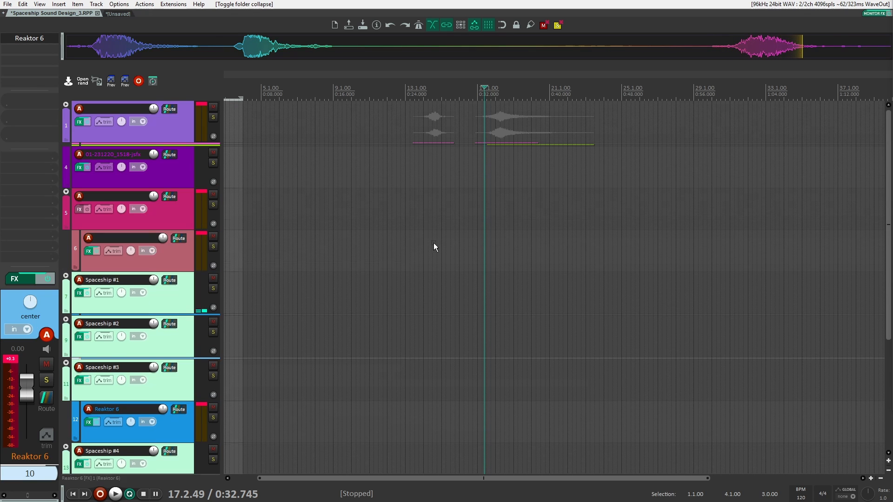
# Step: Expand the folder on track 1 and place the edit cursor near the start of the 01-231220_1521-jsfx.wav item
pyautogui.click(66, 104)
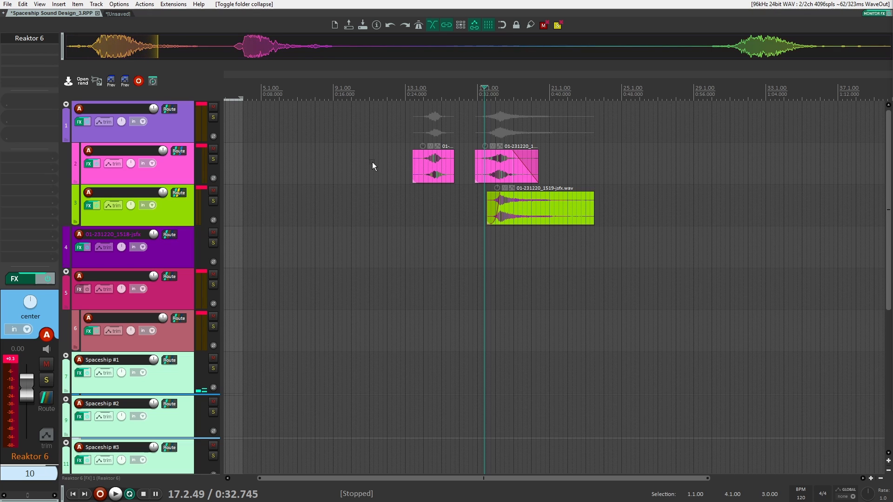
pyautogui.click(489, 129)
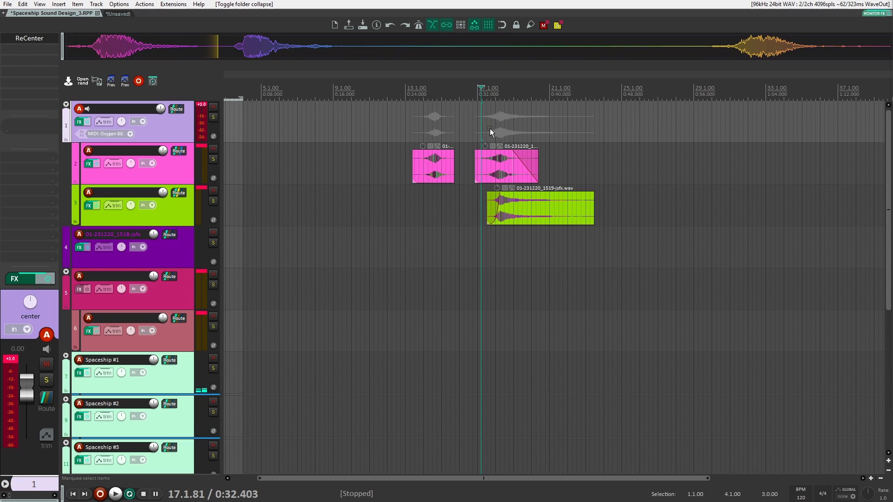
pyautogui.scroll(4, 487, 125)
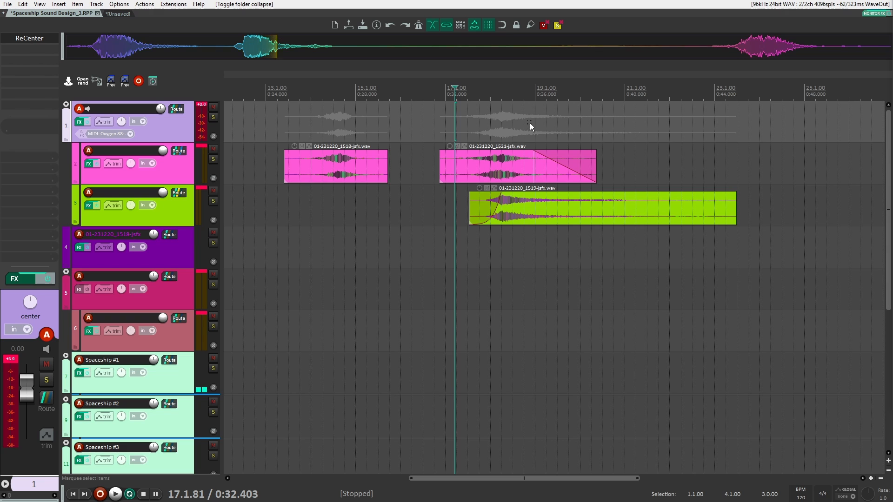
pyautogui.moveTo(449, 115); pyautogui.dragTo(338, 127)
pyautogui.click(444, 117)
# Step: Solo track 2 and play its 01-231220_1521-jsfx.wav item from 17.1.90
pyautogui.click(213, 159)
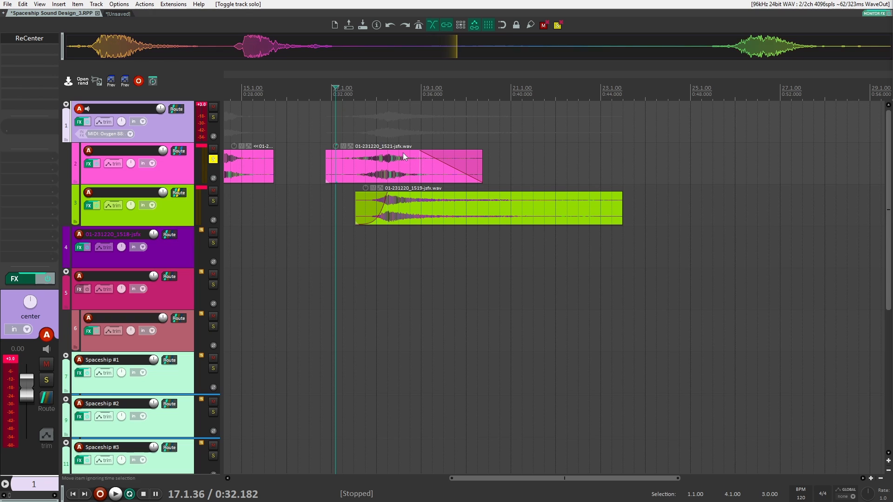
pyautogui.click(341, 127)
pyautogui.press('space')
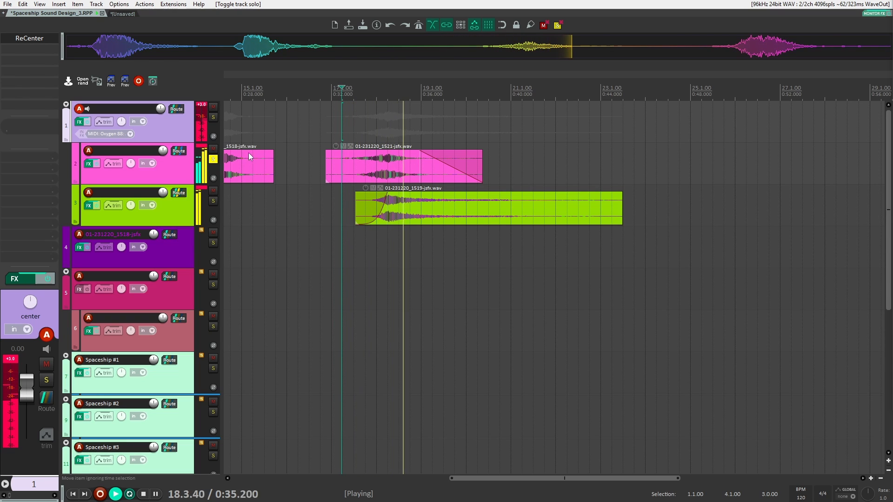
pyautogui.press('space')
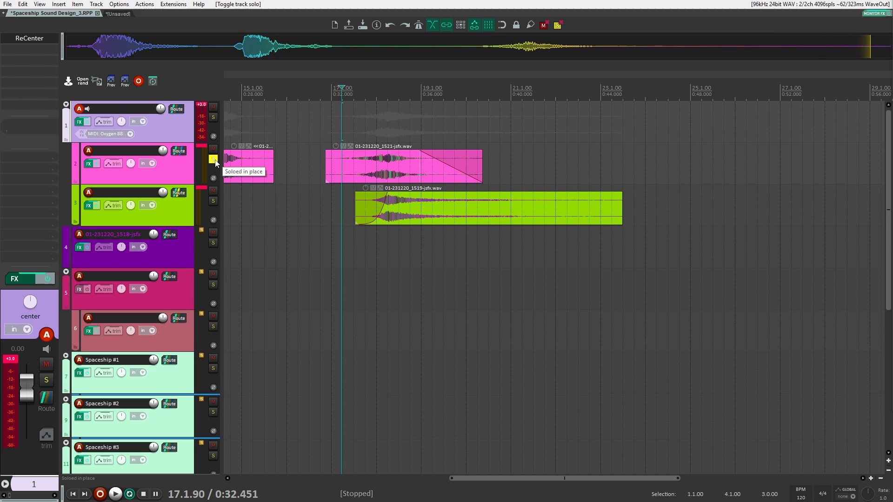
# Step: Unsolo track 2, solo track 3 and play its 01-231220_1519-jsfx.wav item from 17.2.90
pyautogui.click(214, 161)
pyautogui.click(213, 201)
pyautogui.click(352, 200)
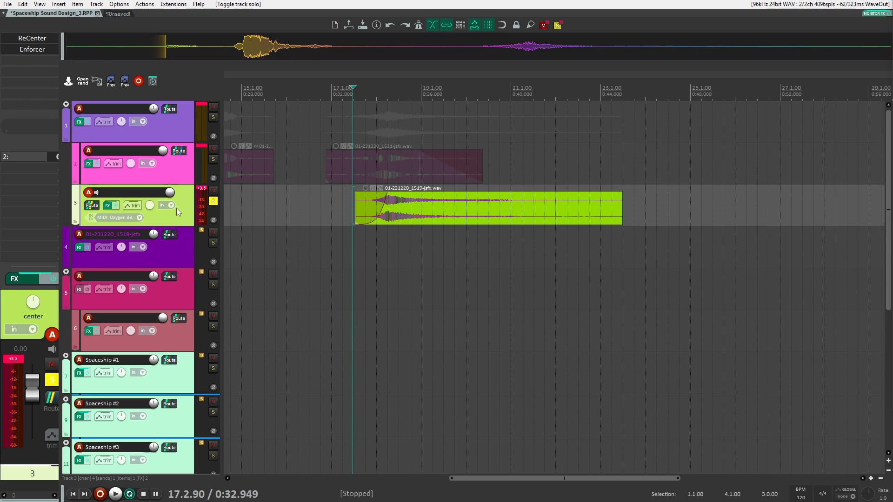
pyautogui.press('space')
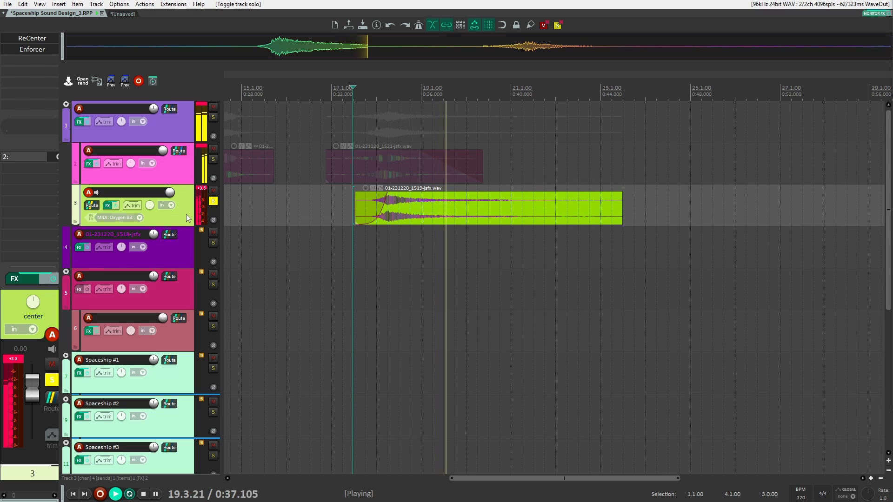
pyautogui.press('space')
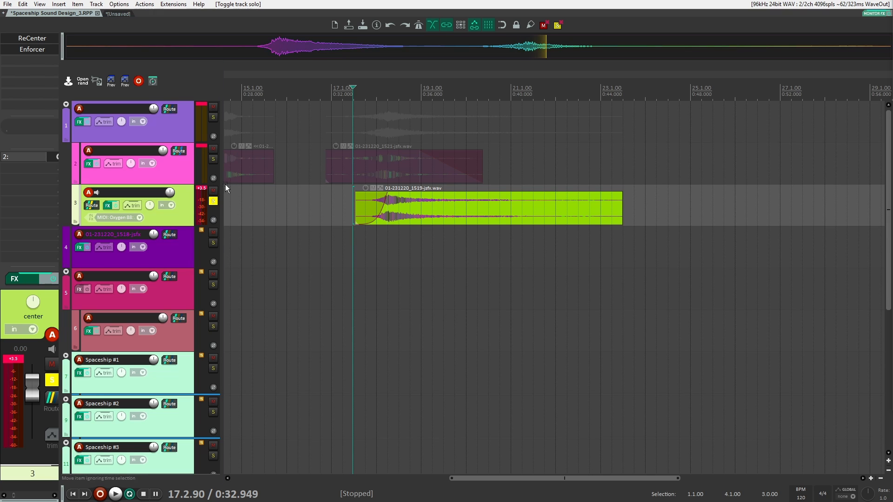
# Step: Open the ReCenter and Enforcer windows on track 3 to inspect their settings, moving them apart and closing both
pyautogui.press('f')
pyautogui.moveTo(181, 33); pyautogui.dragTo(335, 76)
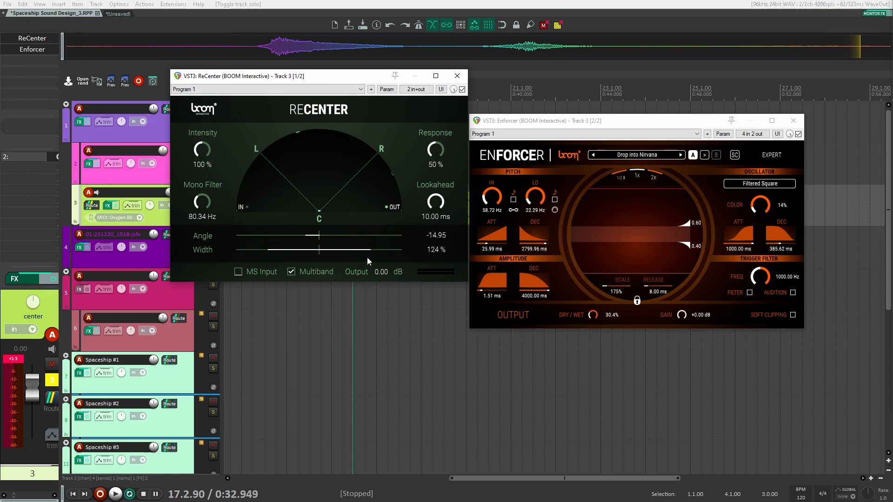
pyautogui.click(458, 76)
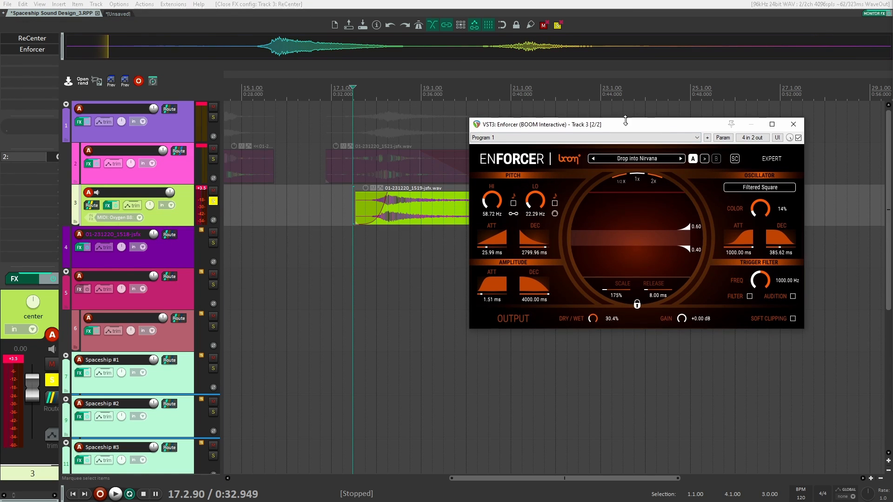
pyautogui.moveTo(625, 125); pyautogui.dragTo(595, 131)
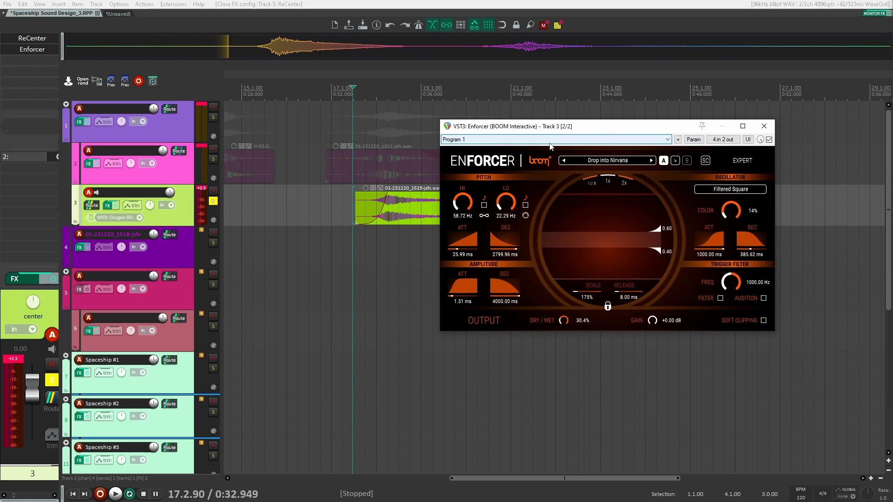
pyautogui.click(764, 126)
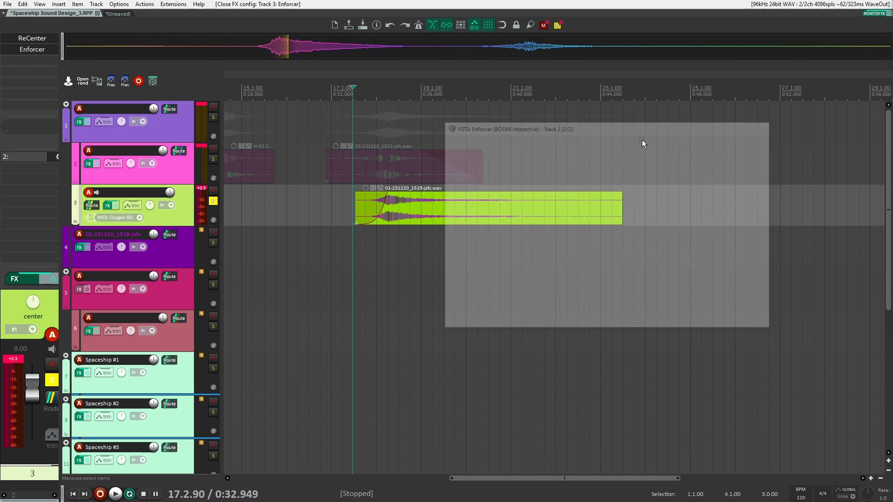
# Step: Unsolo track 3 and open the ReCenter window of folder track 1, placing it clear of the track controls
pyautogui.click(213, 201)
pyautogui.click(176, 126)
pyautogui.click(29, 39)
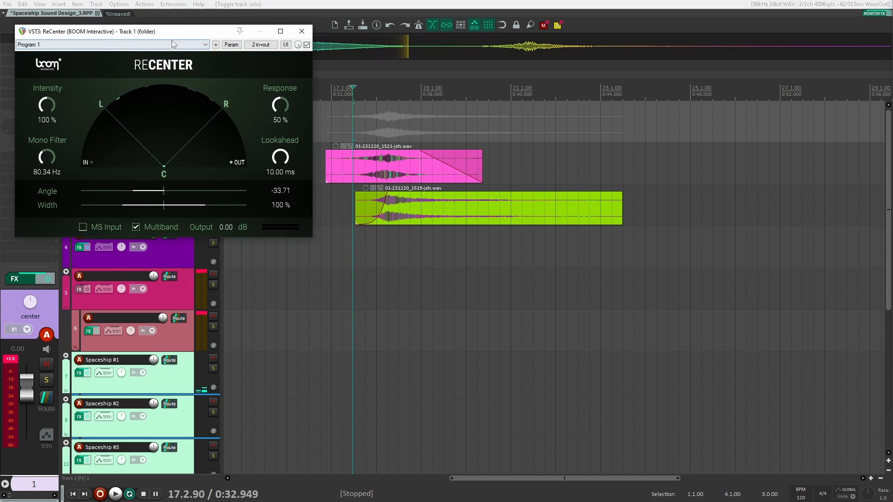
pyautogui.moveTo(179, 38); pyautogui.dragTo(640, 92)
# Step: Show all track envelopes to reveal the ReCenter angle and width automation, and close track 1's ReCenter window
pyautogui.click(181, 134)
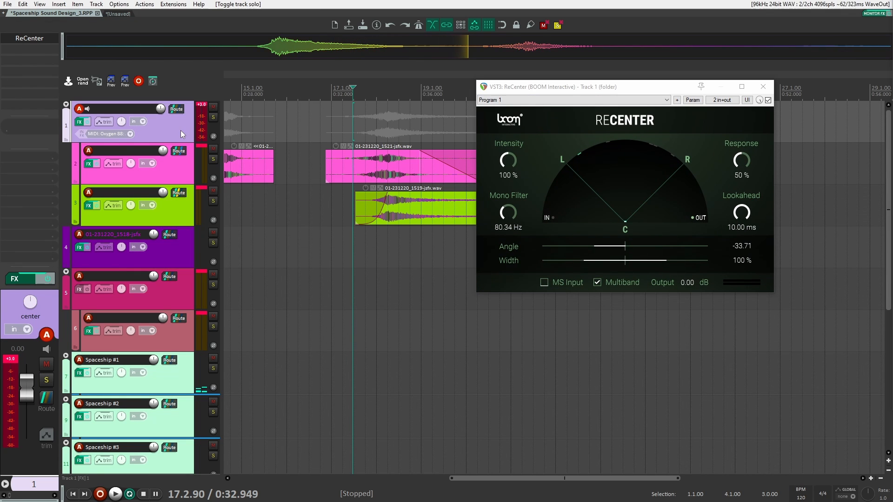
pyautogui.press('v')
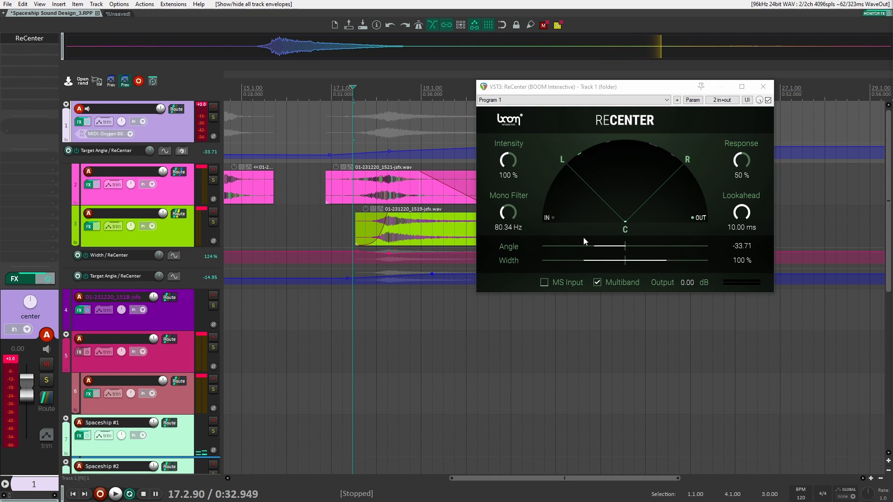
pyautogui.click(763, 87)
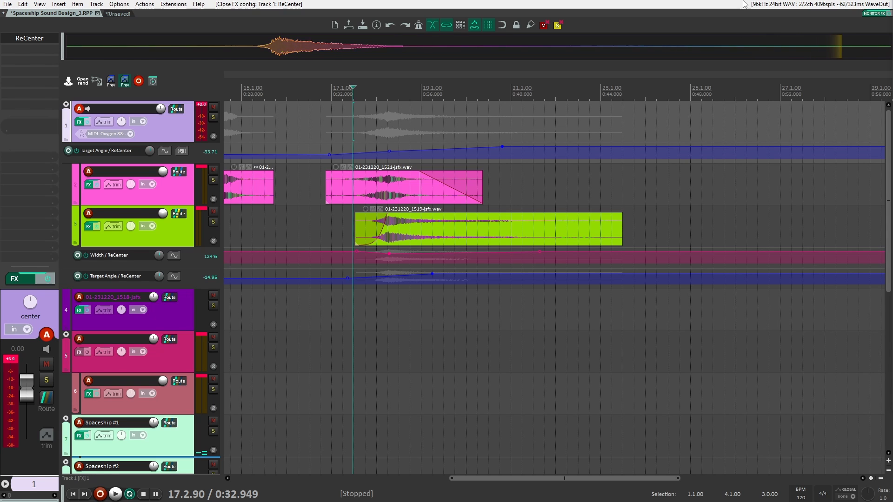
# Step: Bypass ReCenter on track 1 and play the layered flyby items from 16.4.70 to hear them without it
pyautogui.click(19, 37)
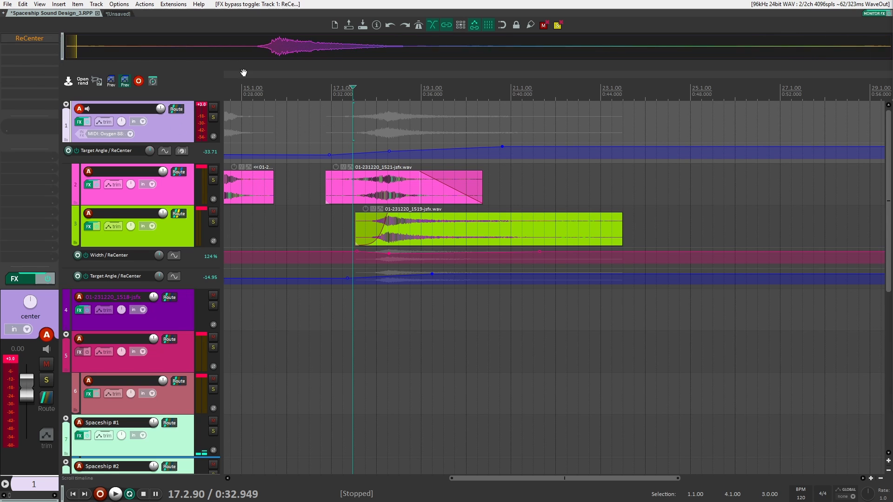
pyautogui.click(331, 143)
pyautogui.click(328, 137)
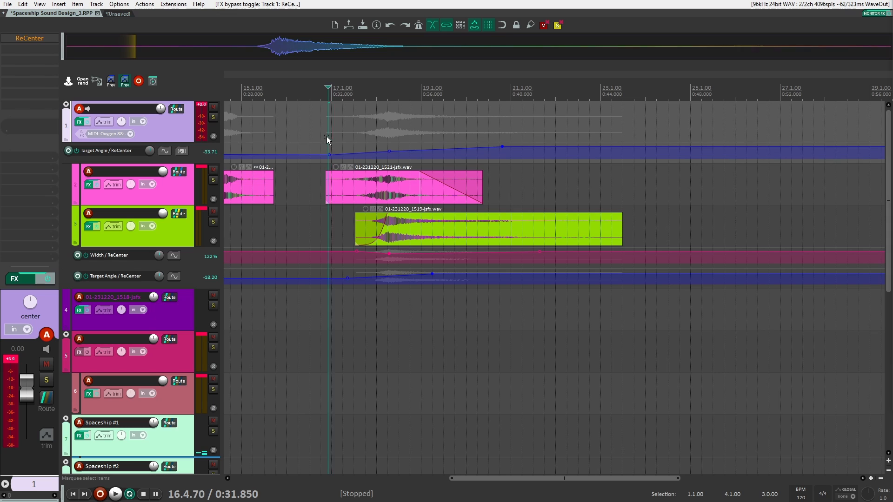
pyautogui.press('space')
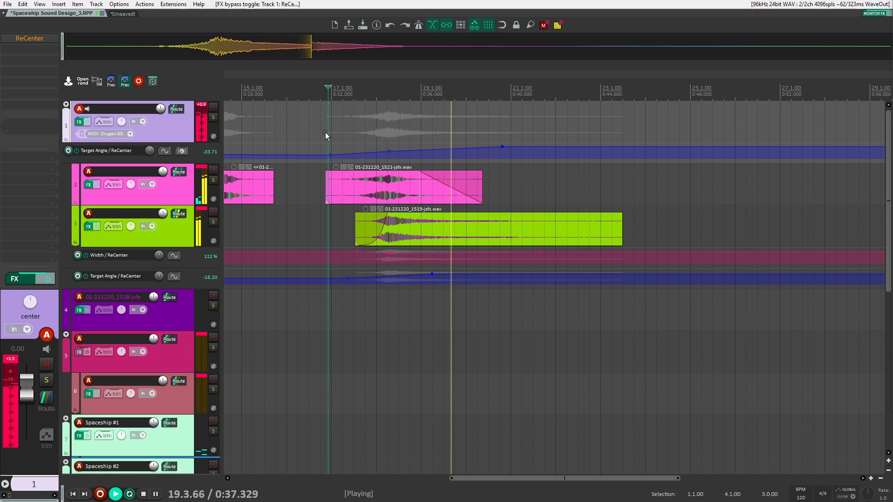
pyautogui.press('space')
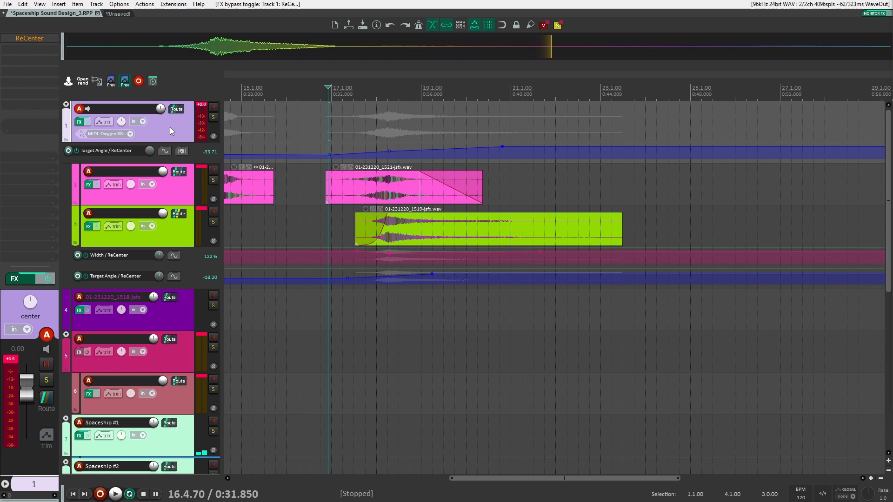
# Step: Re-enable ReCenter on track 1 and replay the flyby items from 16.4.70 for comparison
pyautogui.press('space')
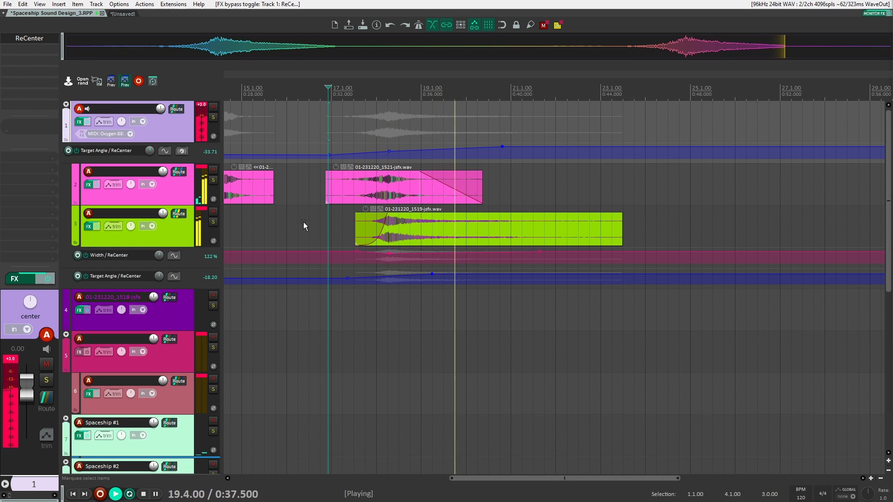
pyautogui.press('space')
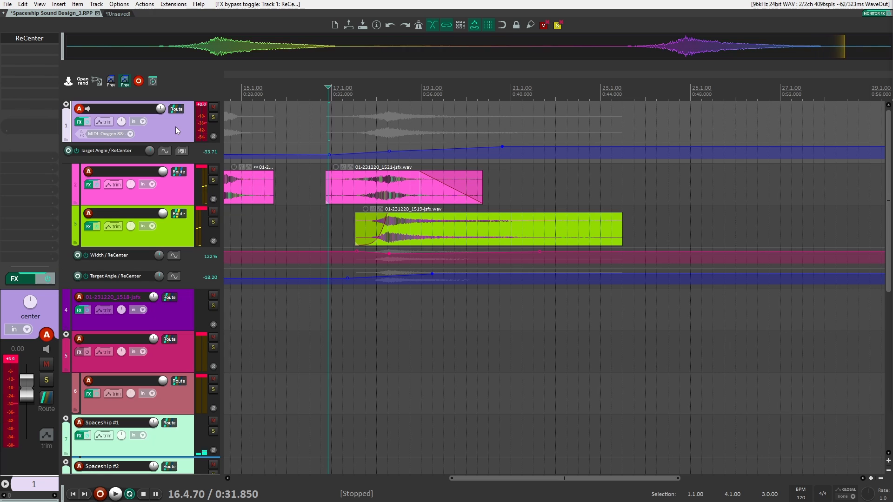